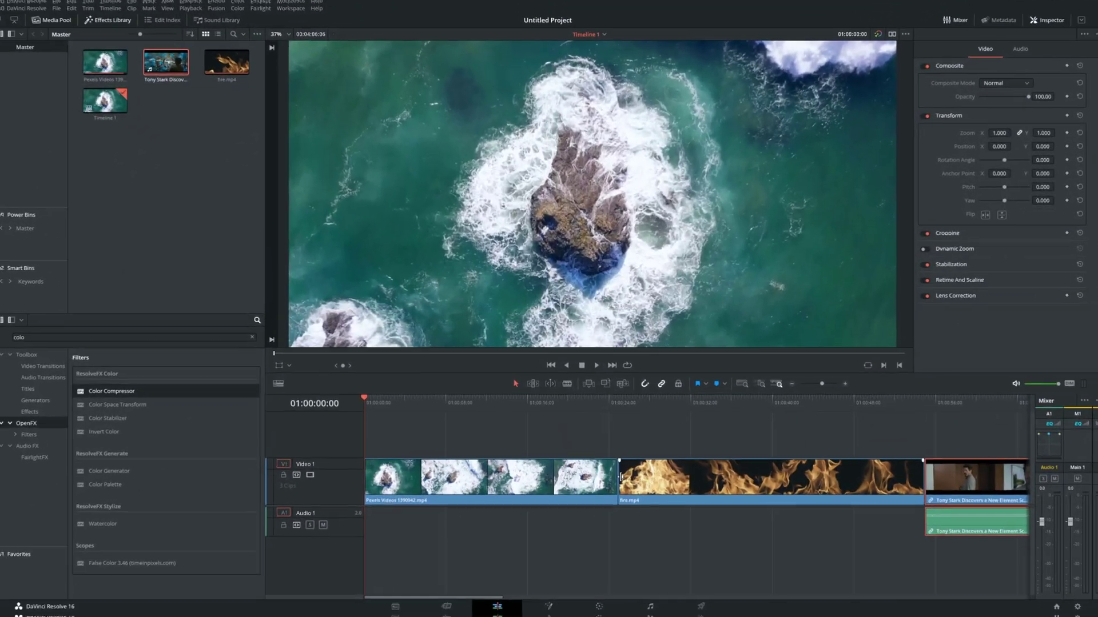
click(543, 469)
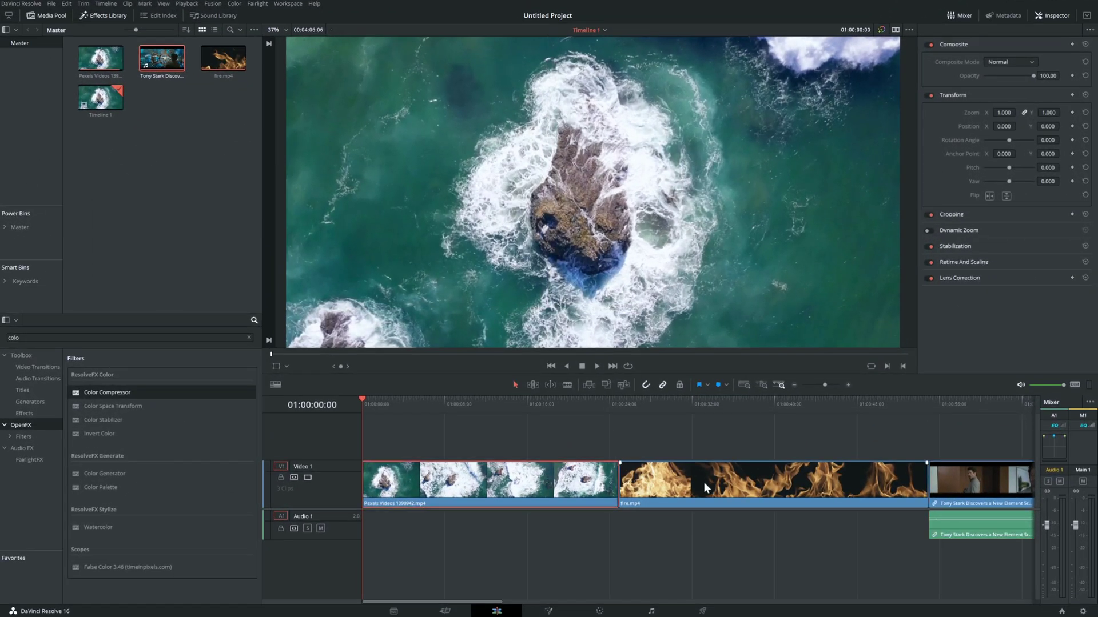
click(704, 483)
click(938, 478)
click(829, 482)
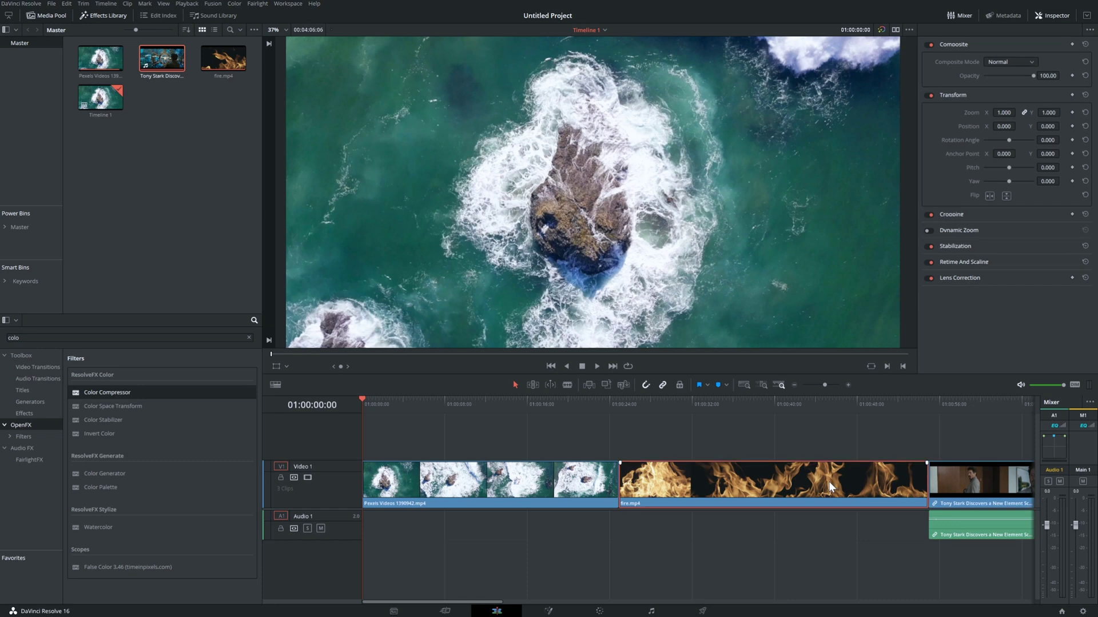
click(525, 491)
click(773, 476)
mouse_move(963, 480)
mouse_down()
mouse_move(987, 480)
mouse_move(965, 490)
mouse_up()
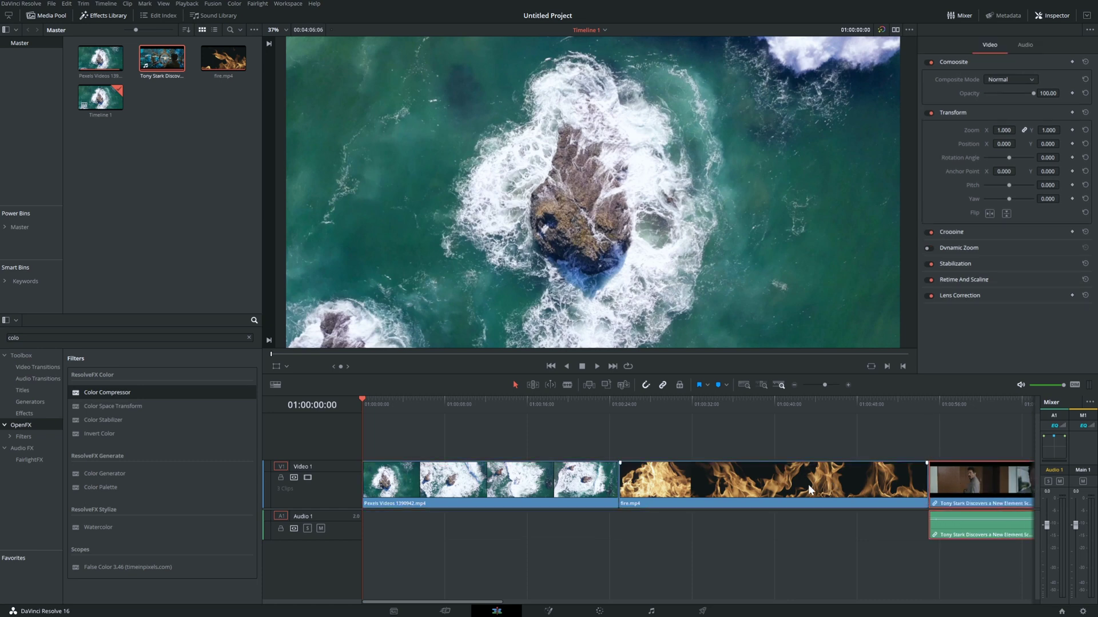
click(750, 486)
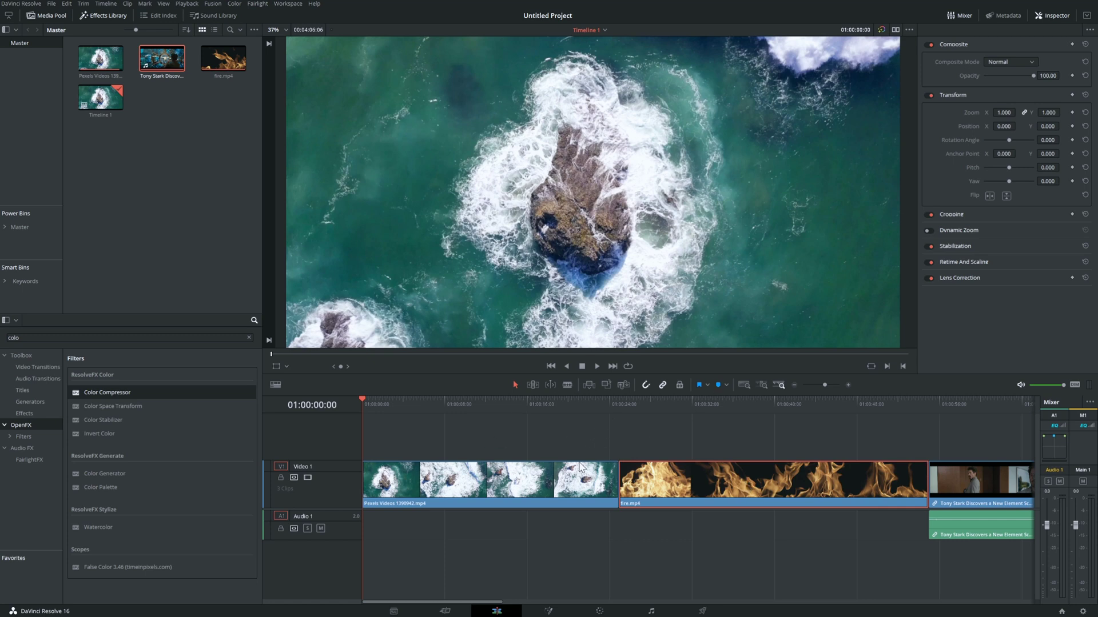
click(615, 424)
click(644, 487)
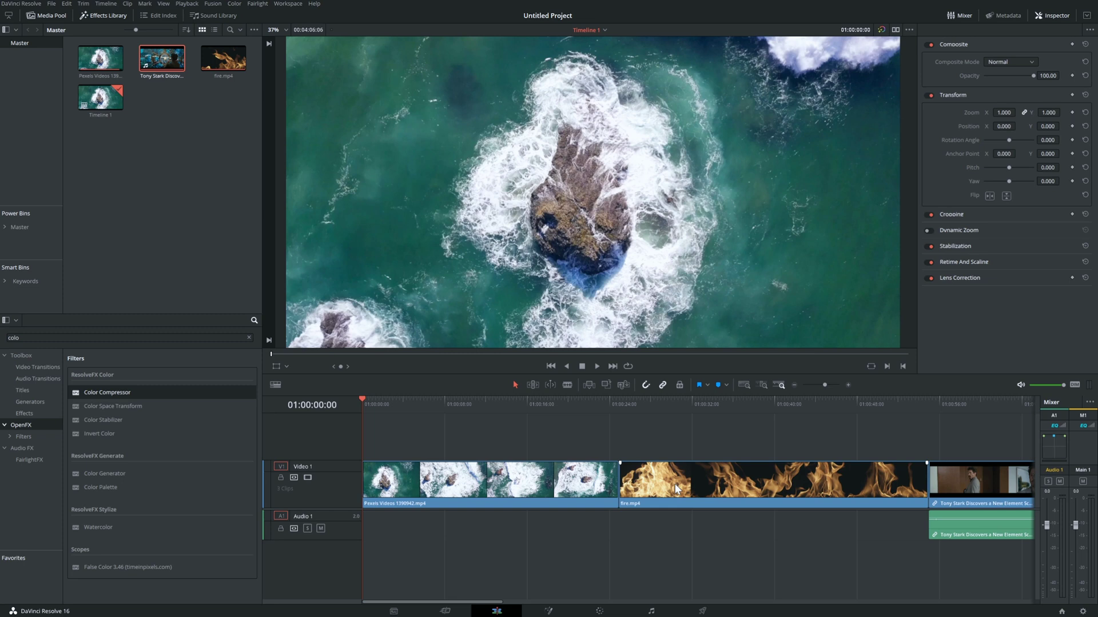
mouse_move(678, 481)
mouse_down()
mouse_move(667, 448)
mouse_move(686, 460)
mouse_move(681, 475)
mouse_up()
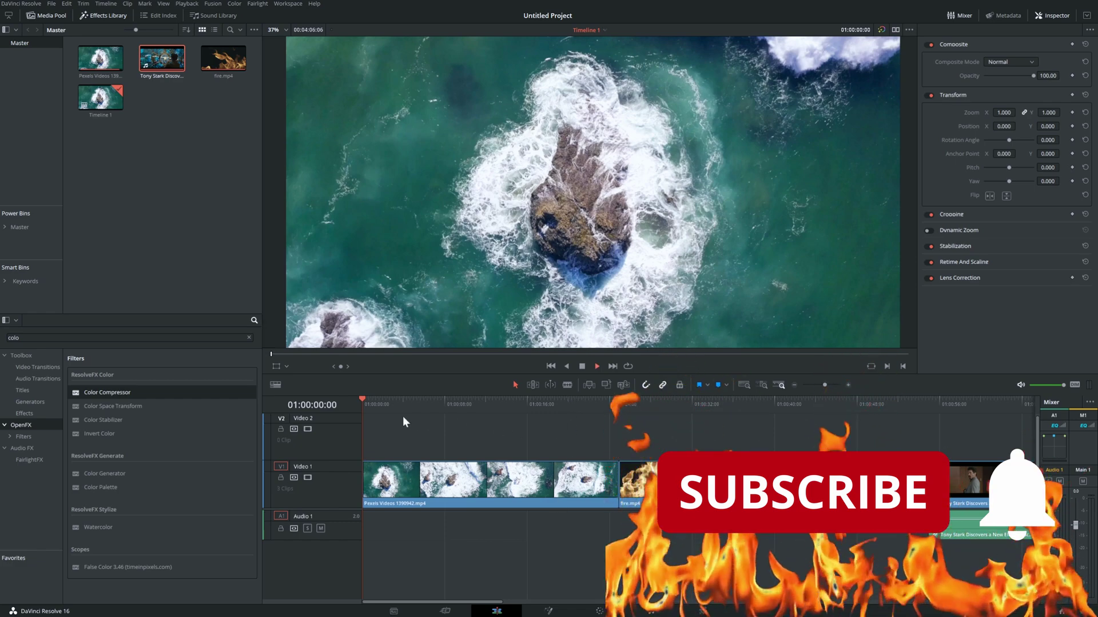
Play and scrub through the ocean clip from the start of the timeline to examine its content.
key(space)
drag(389, 406, 477, 452)
drag(572, 446, 454, 457)
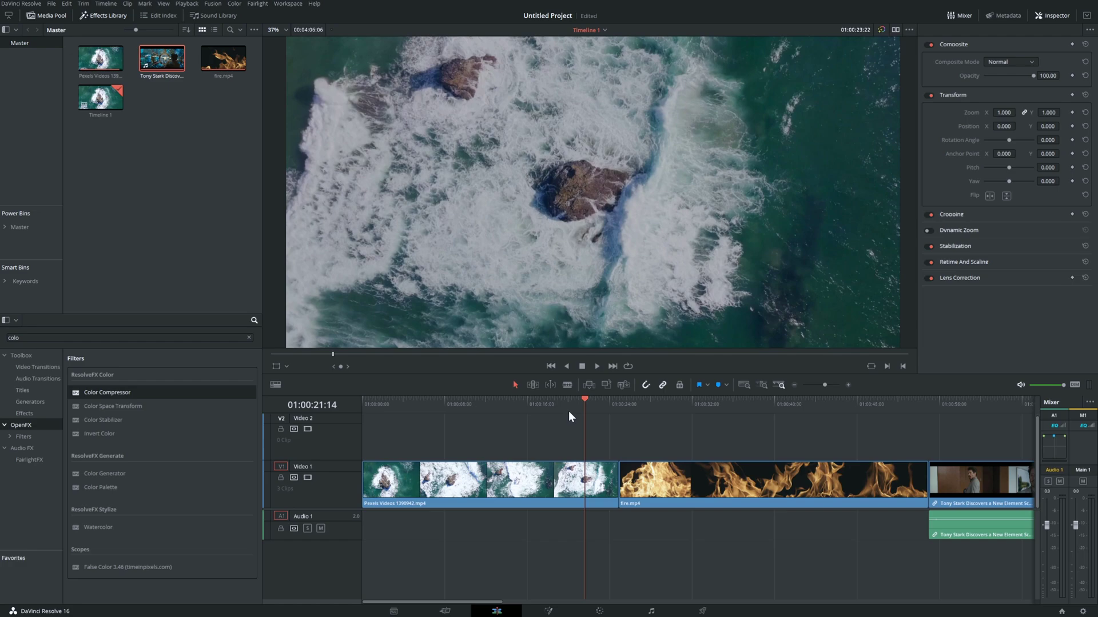
key(Home)
key(space)
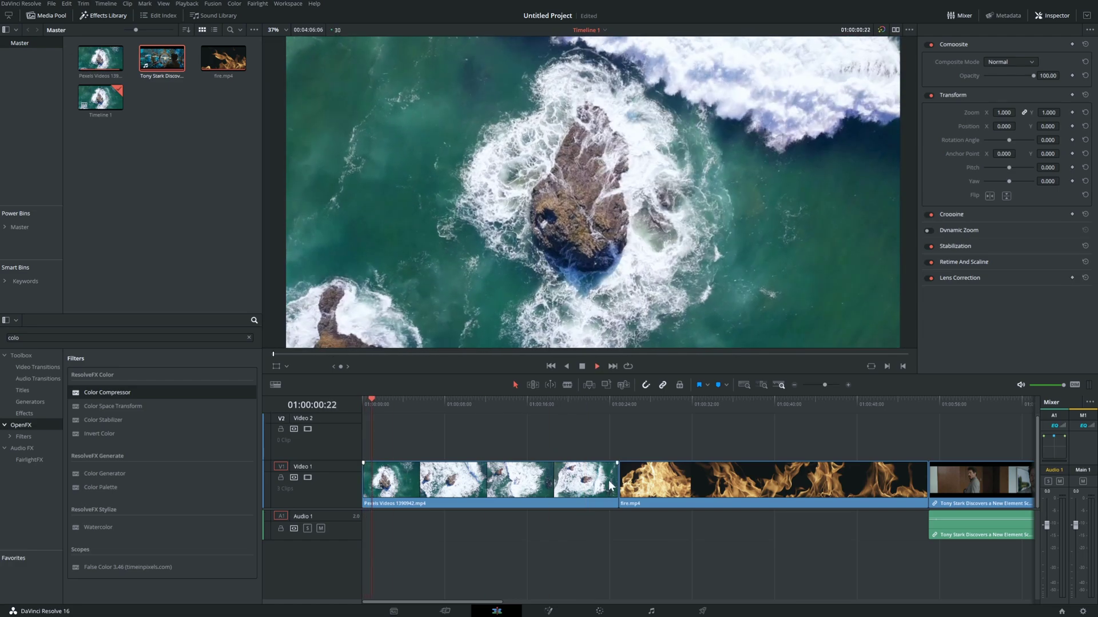
Trim the end of the ocean clip to about 01:00:21:14 and move the following clips up to close the gap.
drag(402, 403, 612, 416)
key(shift+Left)
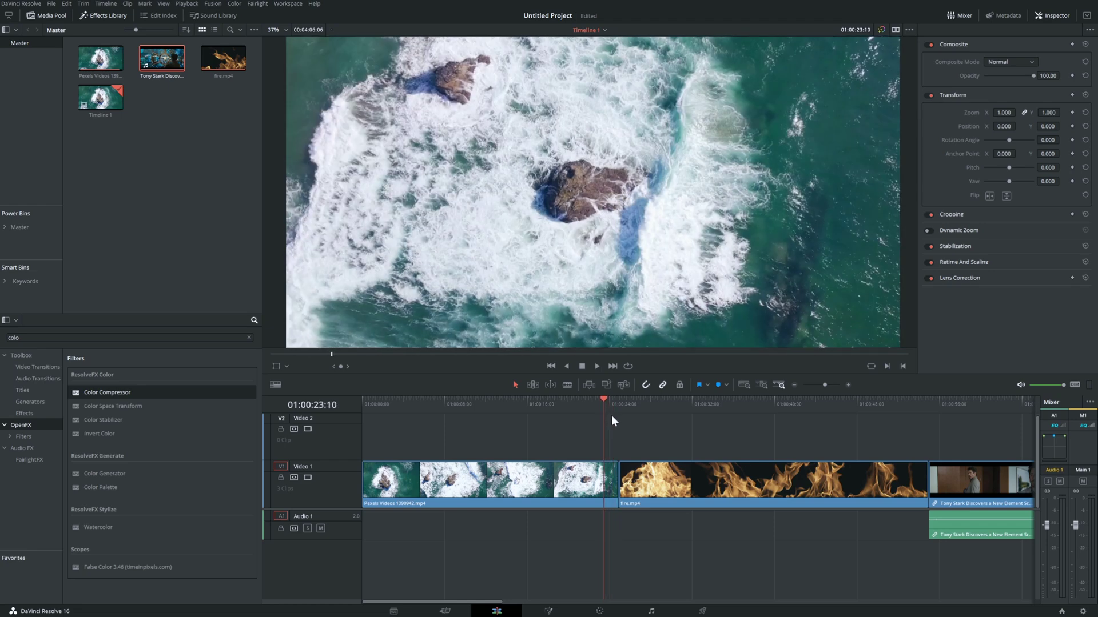
mouse_move(616, 484)
mouse_down()
mouse_move(597, 484)
mouse_move(636, 479)
mouse_move(610, 480)
mouse_up()
drag(939, 486, 914, 488)
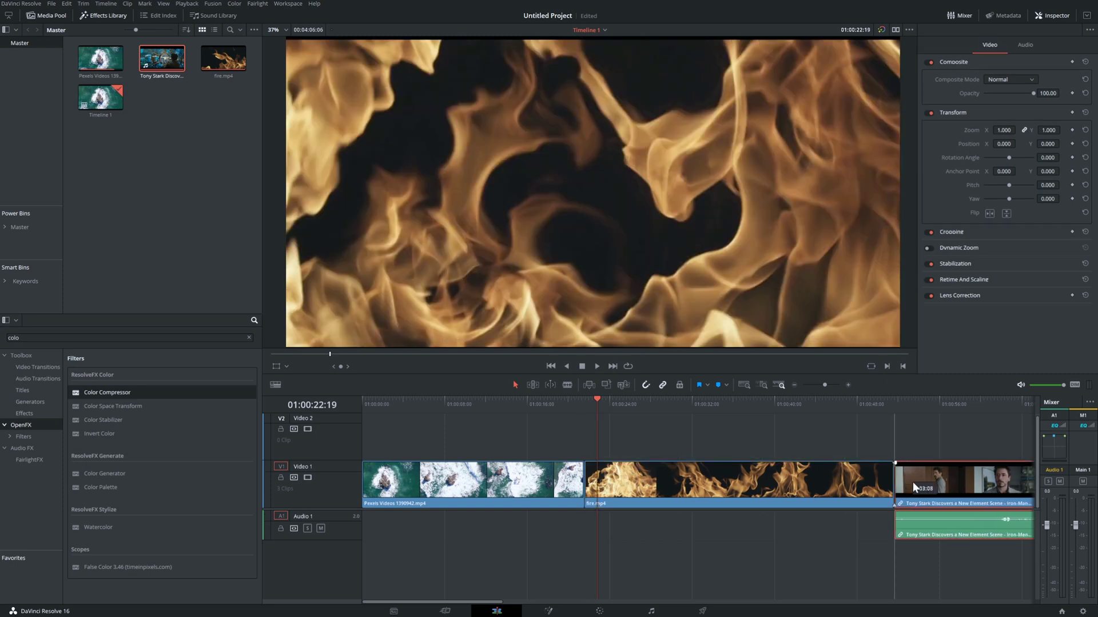
Rewind the timeline and play the end of the shortened ocean clip into the fire clip.
drag(606, 412, 257, 393)
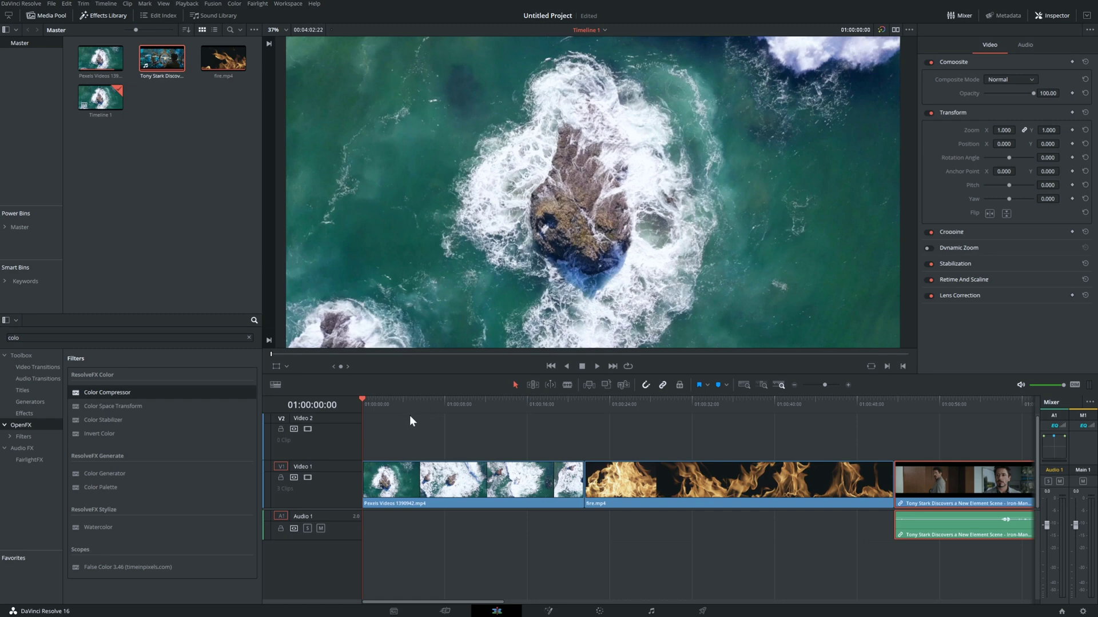
drag(382, 410, 538, 410)
key(space)
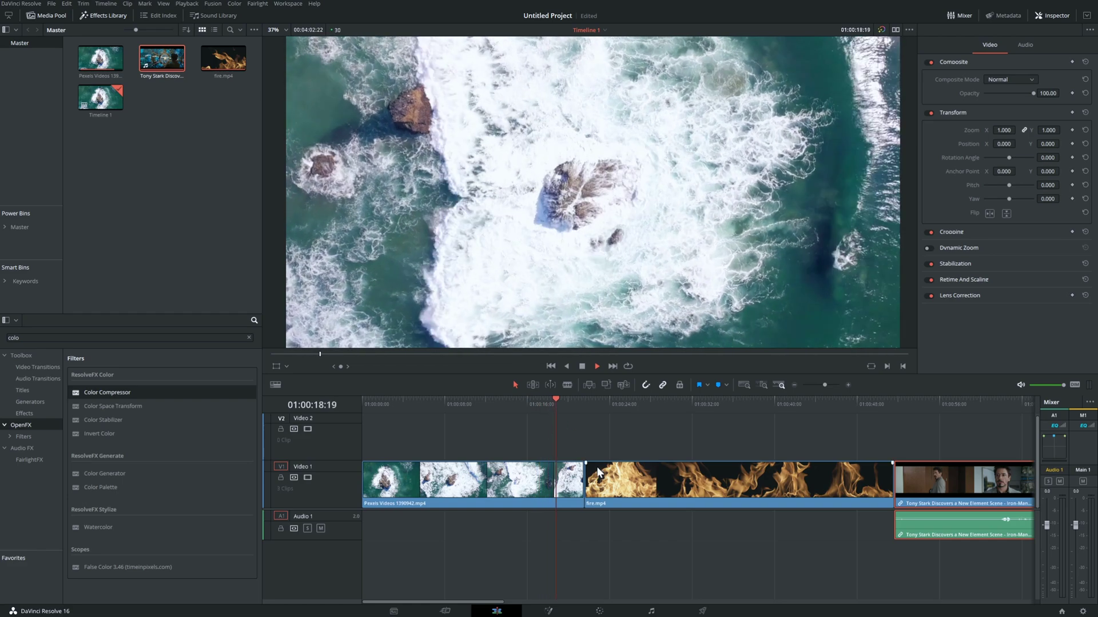
Apply the Color Compressor effect to fire.mp4 and open the effect's settings.
click(589, 466)
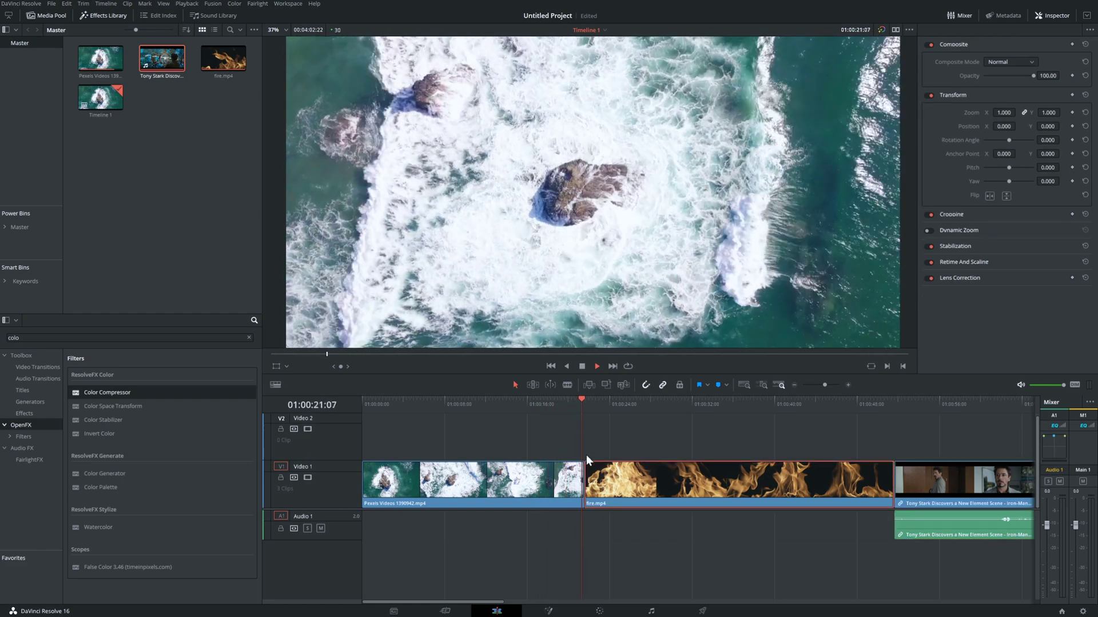
key(space)
drag(90, 395, 643, 481)
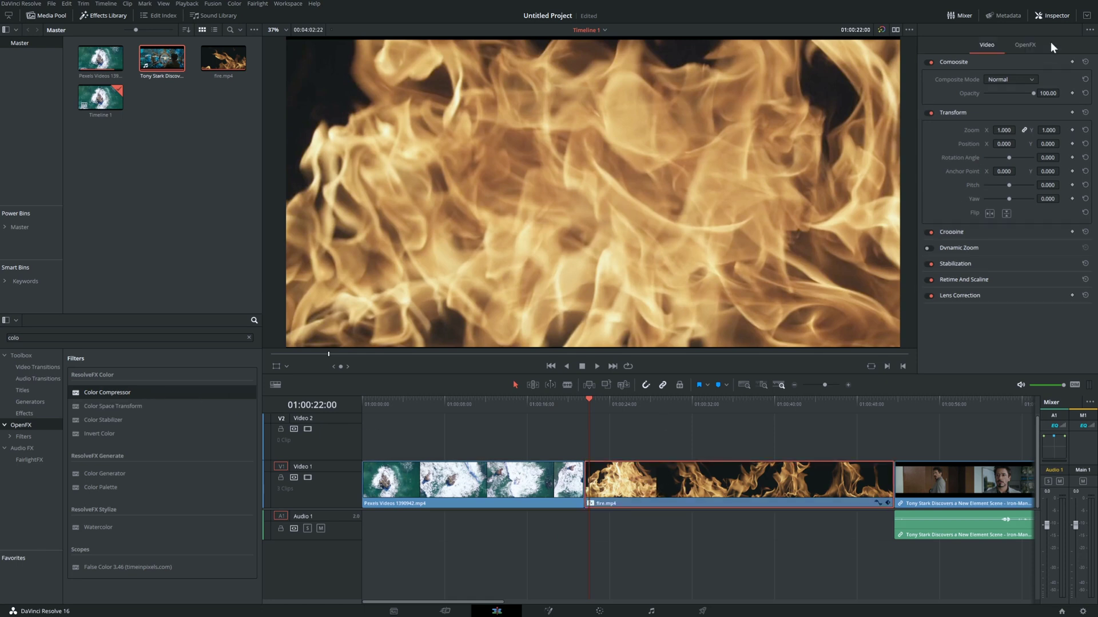
click(1023, 46)
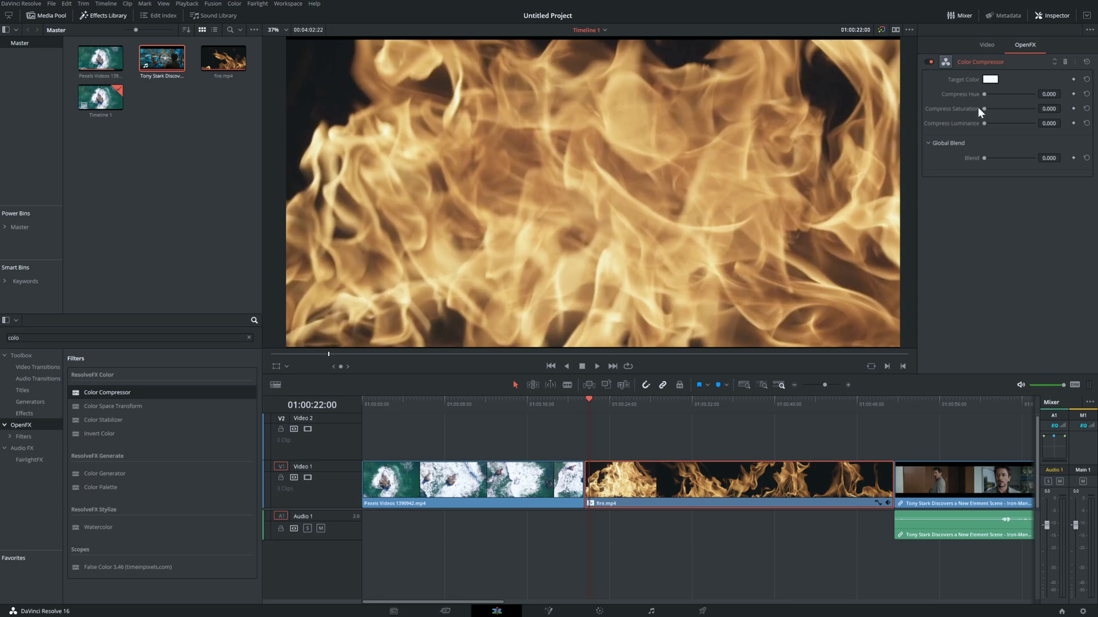
Try out the Color Compressor's saturation, luminance and hue compression on the fire clip.
drag(983, 107, 1076, 108)
drag(987, 123, 917, 134)
drag(1040, 94, 1089, 95)
Set the Color Compressor's target color to orange (#ff8800) and try its saturation and luminance compression.
click(988, 80)
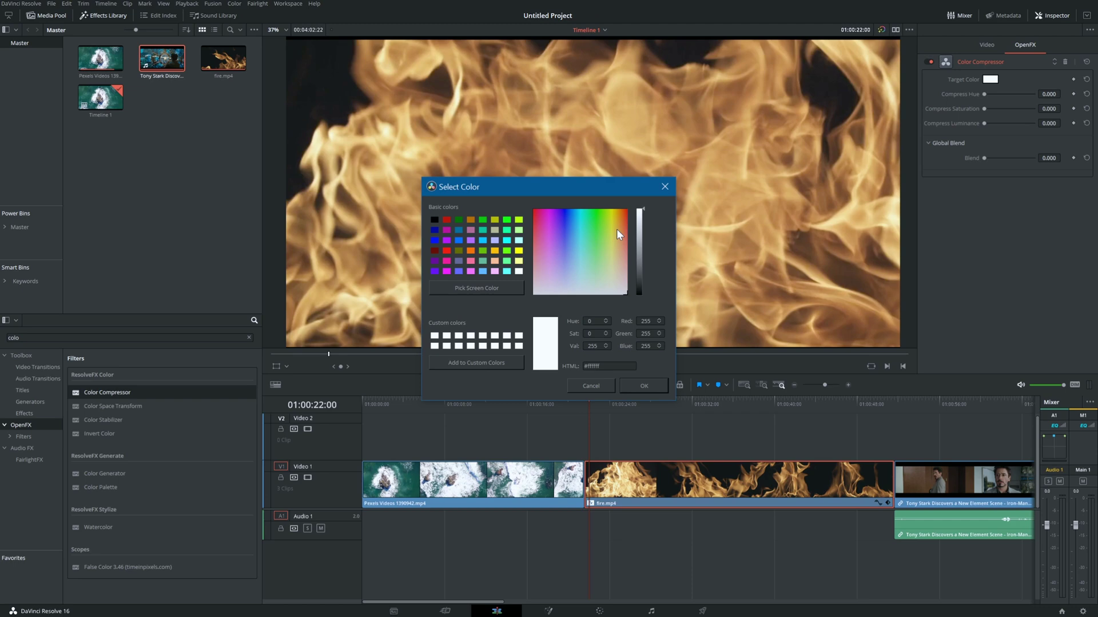
drag(617, 229, 619, 159)
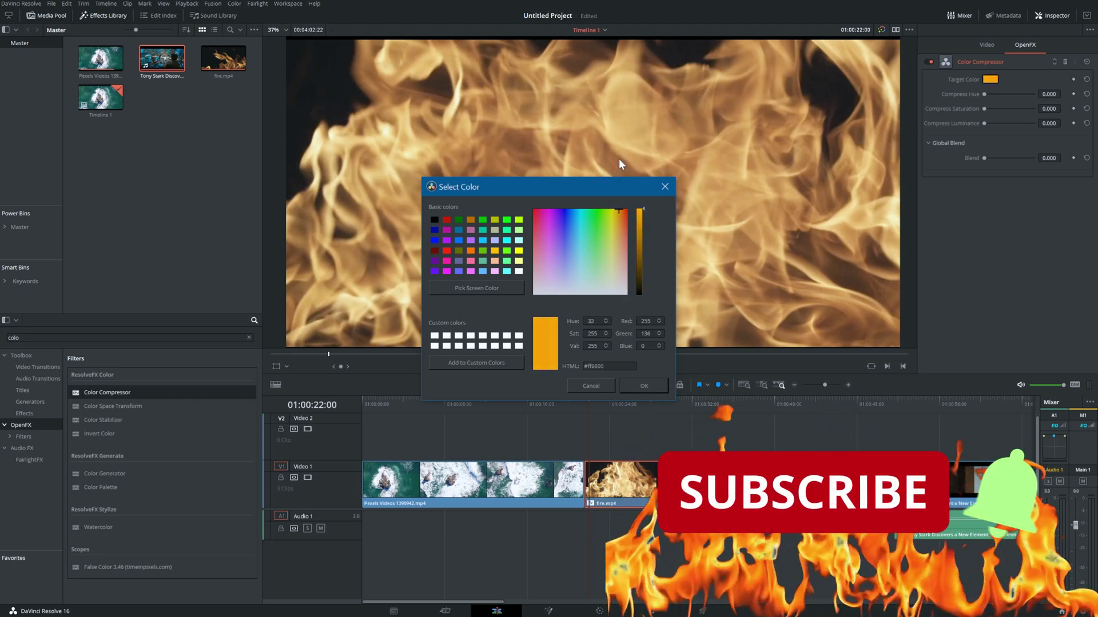
click(641, 383)
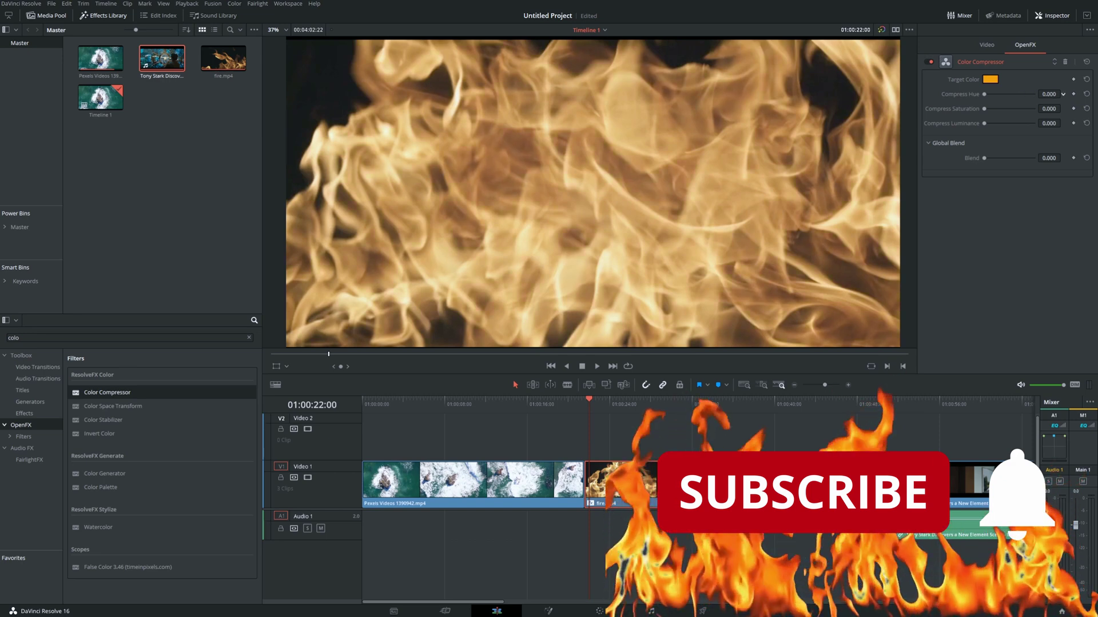
mouse_move(1049, 109)
mouse_down()
mouse_move(1063, 108)
mouse_move(1063, 124)
mouse_up()
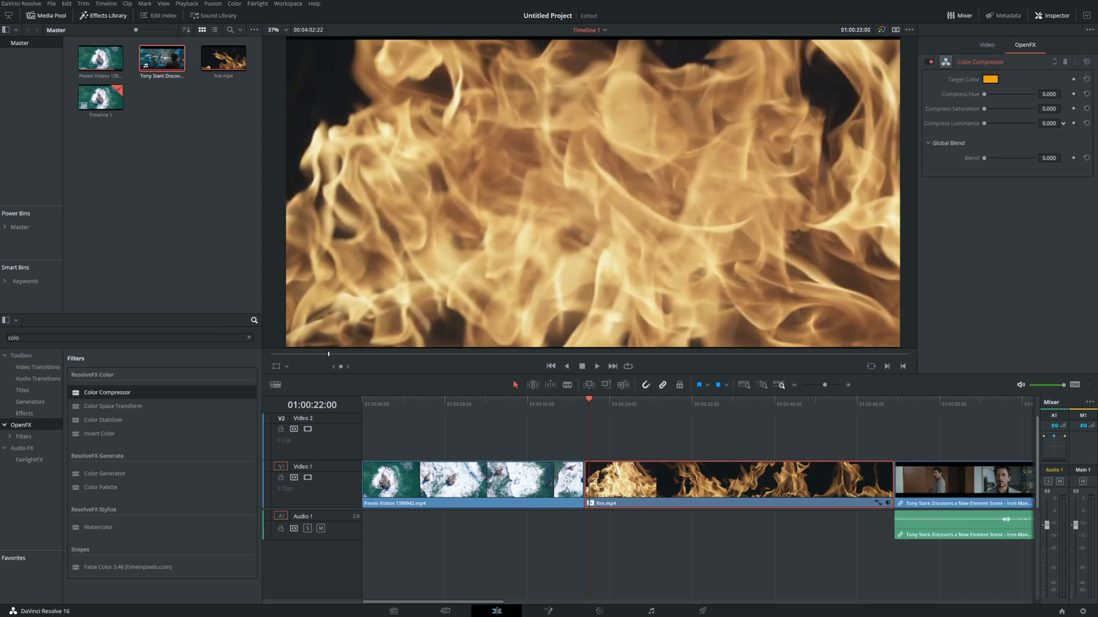
Set the target color to white and Compress Saturation to 1.000, and preview the fire clip.
click(992, 79)
click(520, 337)
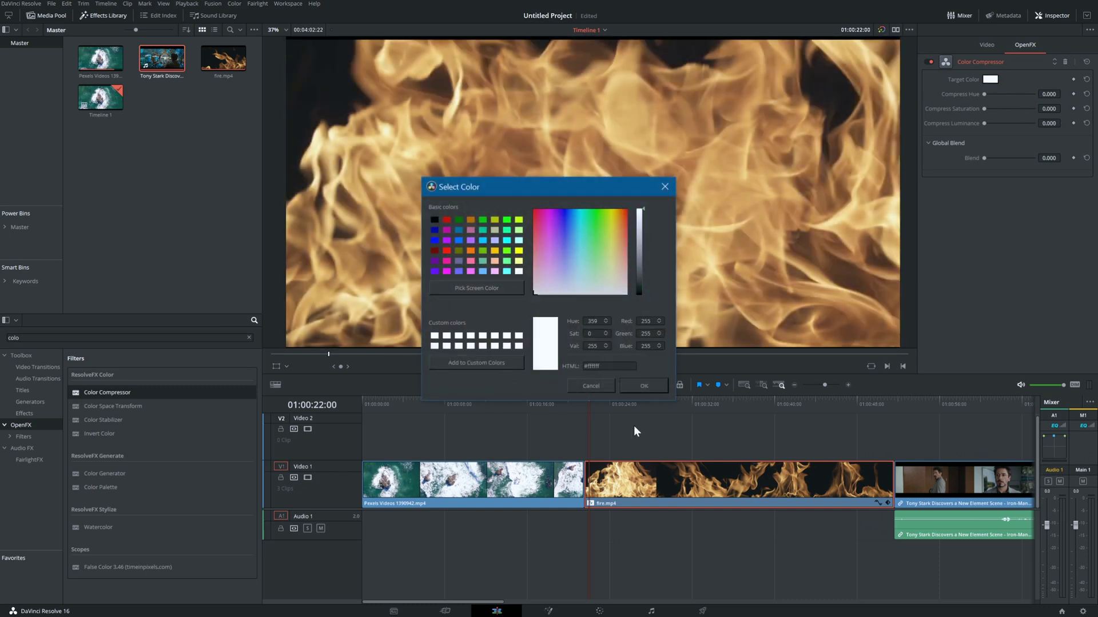
click(646, 386)
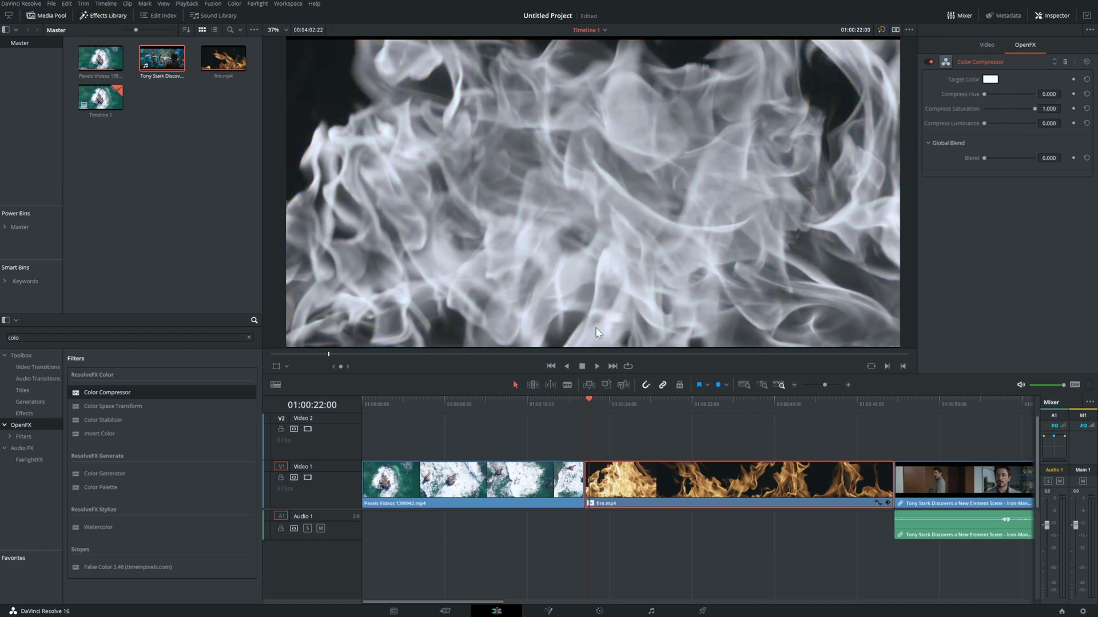
key(space)
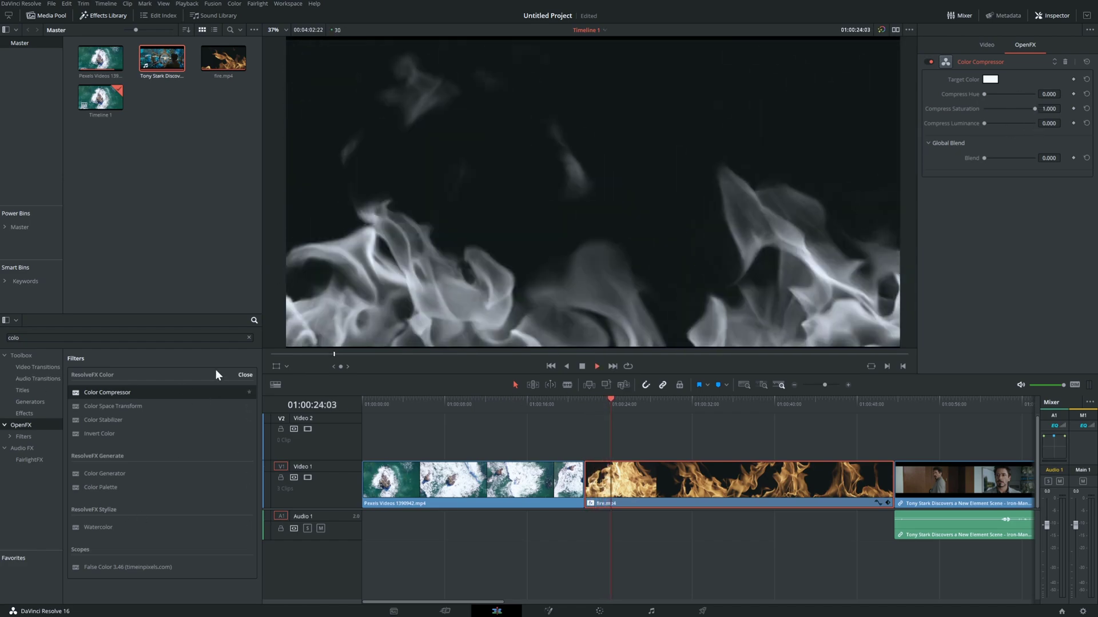
key(space)
key(Up)
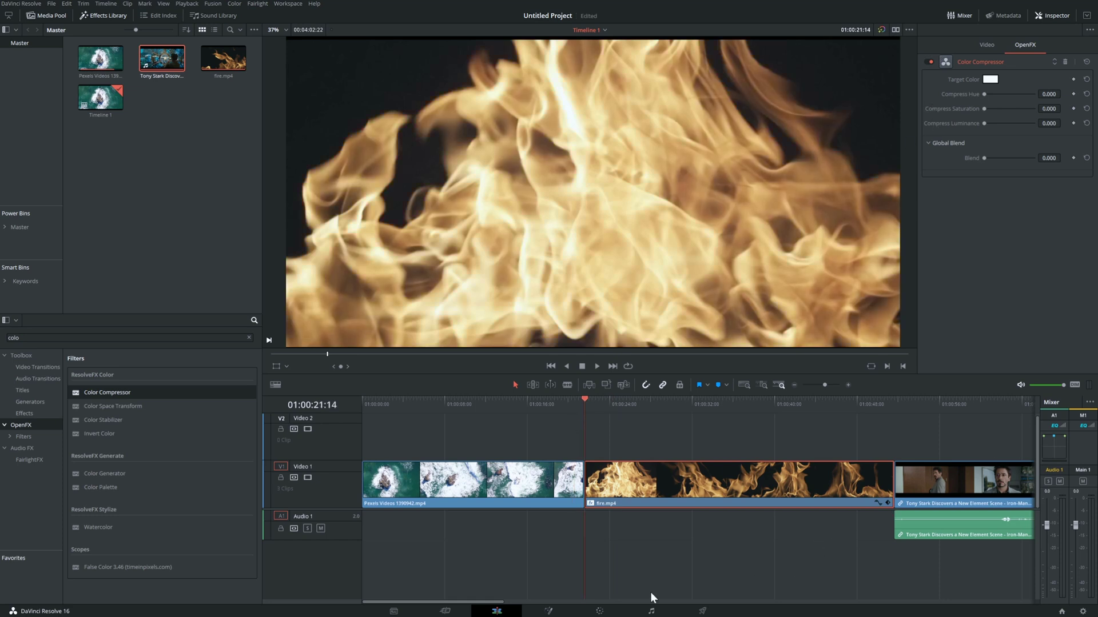
Set the fire clip's saturation to 0 on the Color page, and disable its Color Compressor effect back on the Edit page.
key(shift+6)
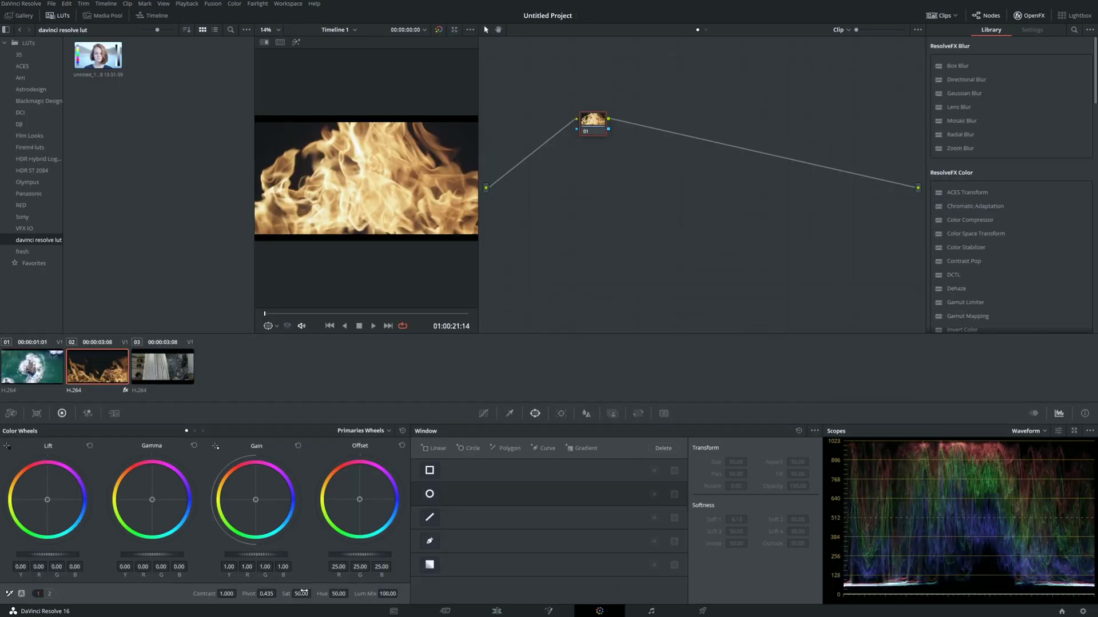
drag(304, 592, 313, 594)
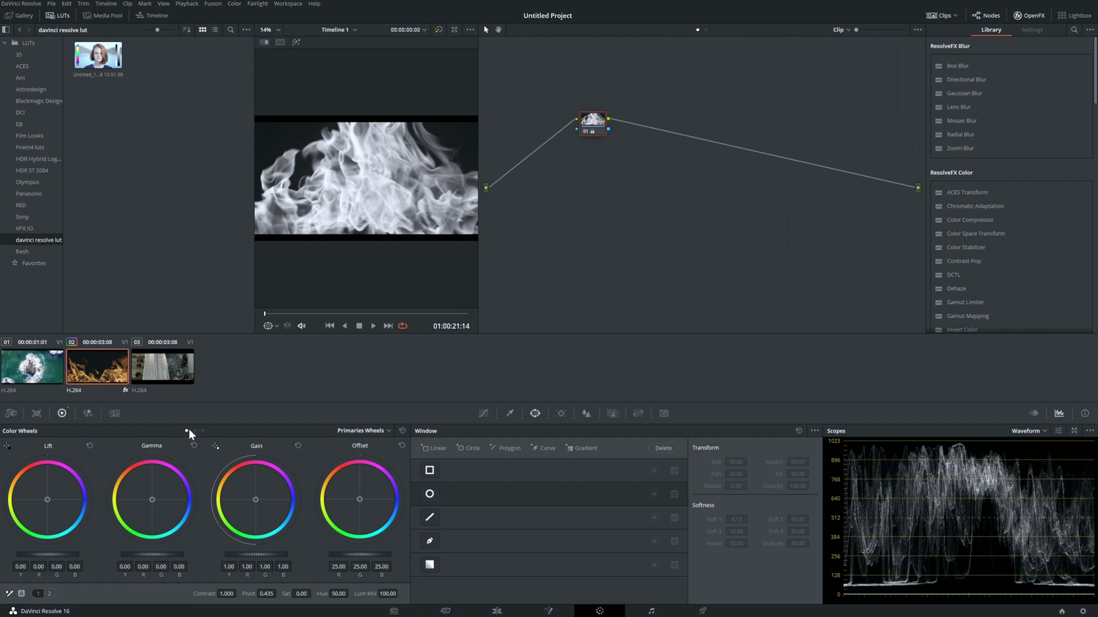
click(497, 612)
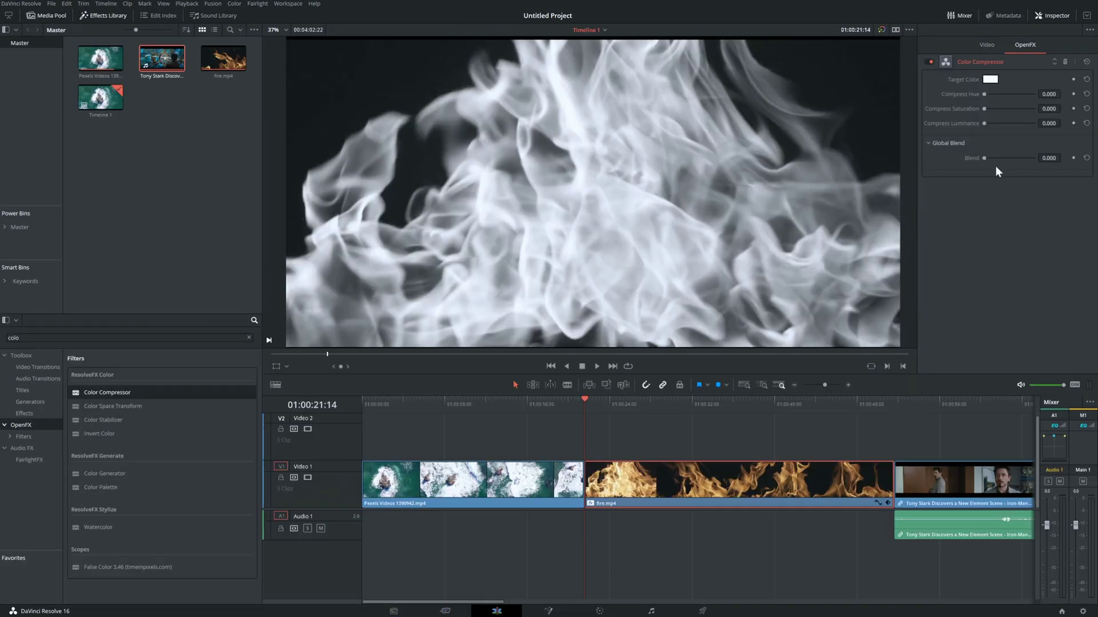
key(space)
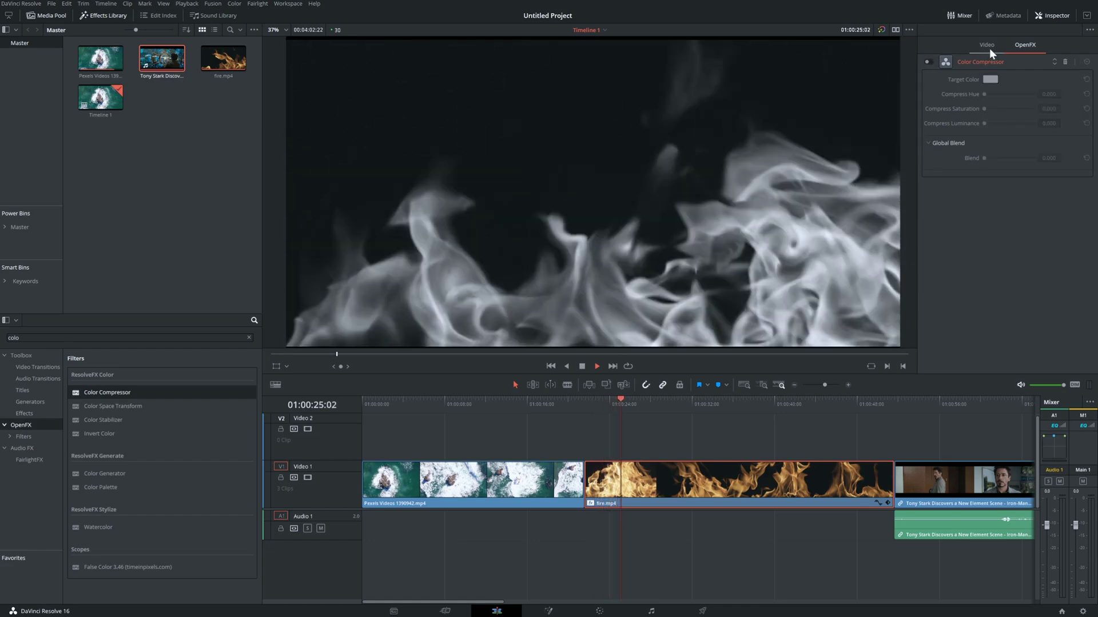
click(988, 46)
Play the cut from the ocean clip into the desaturated fire clip.
drag(867, 399, 575, 408)
key(space)
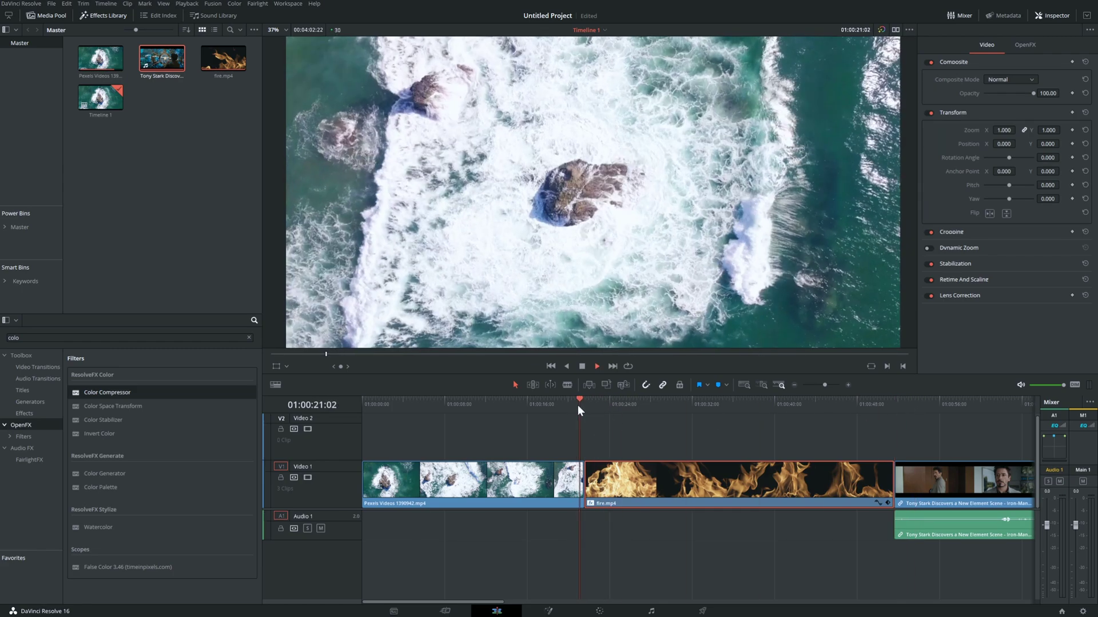
key(space)
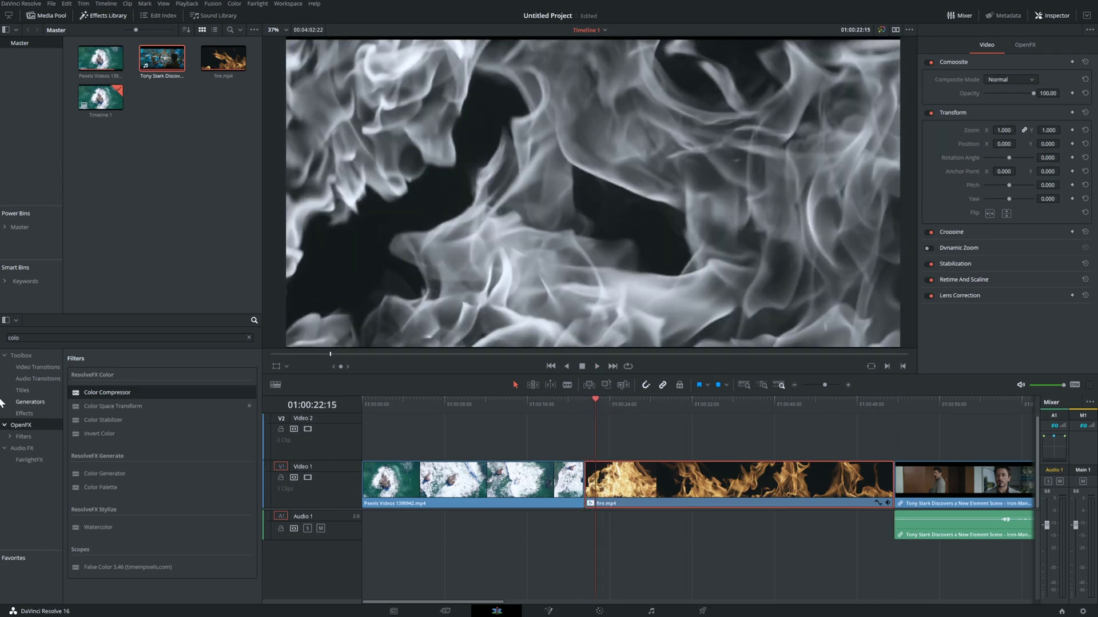
Clear the effects search and add a Cross Dissolve video transition at the start of the fire clip.
click(39, 367)
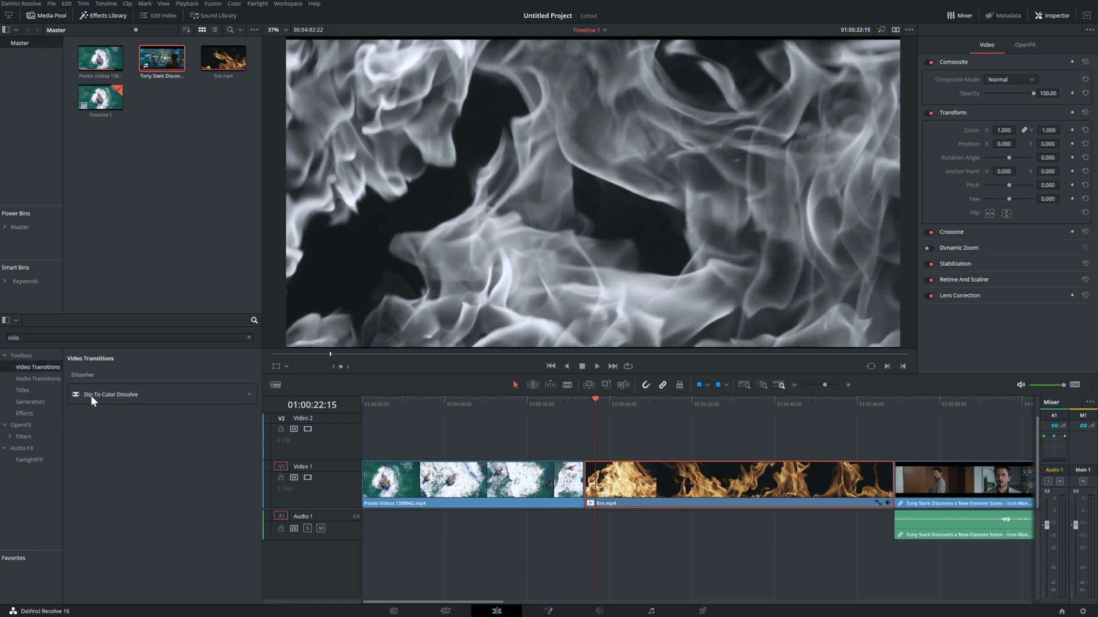
click(249, 337)
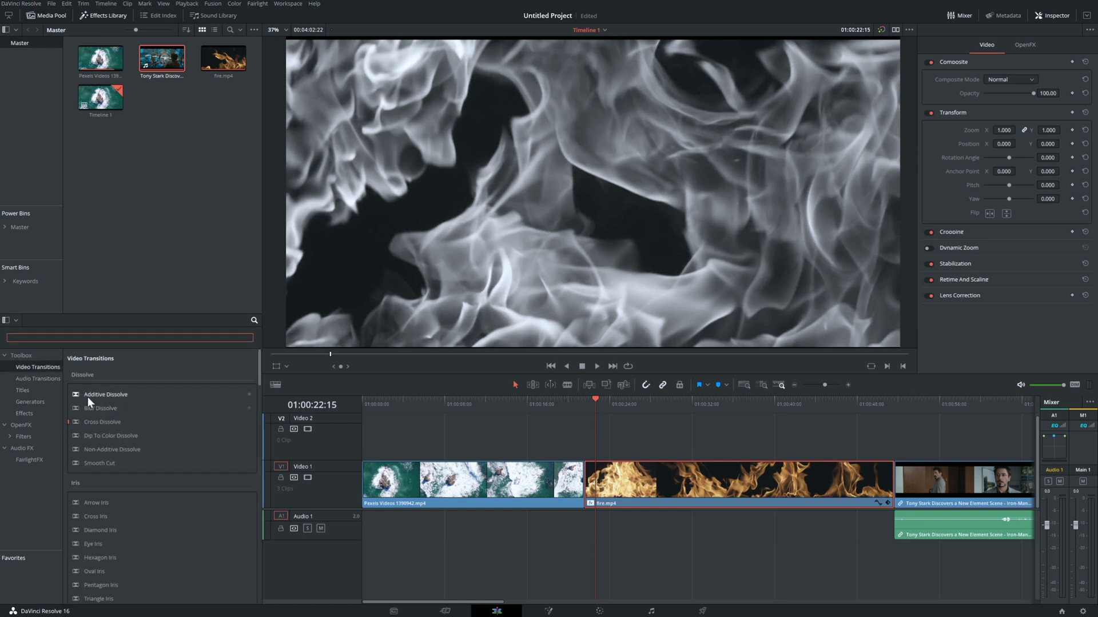
drag(105, 424, 589, 483)
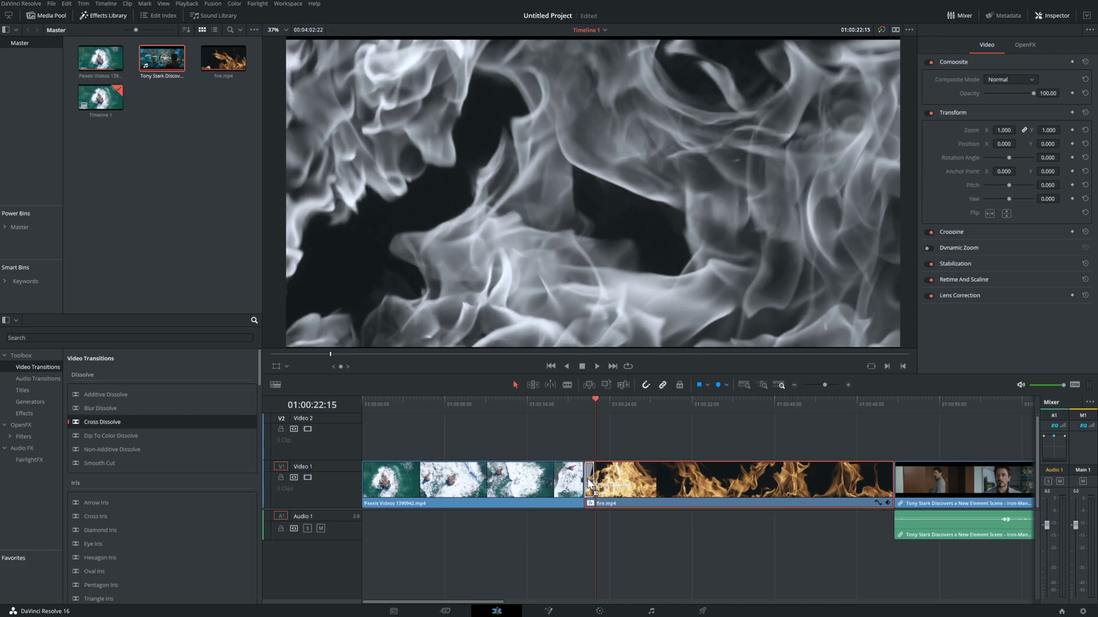
Play and scrub through the cross dissolve between the ocean and fire clips.
click(576, 410)
key(space)
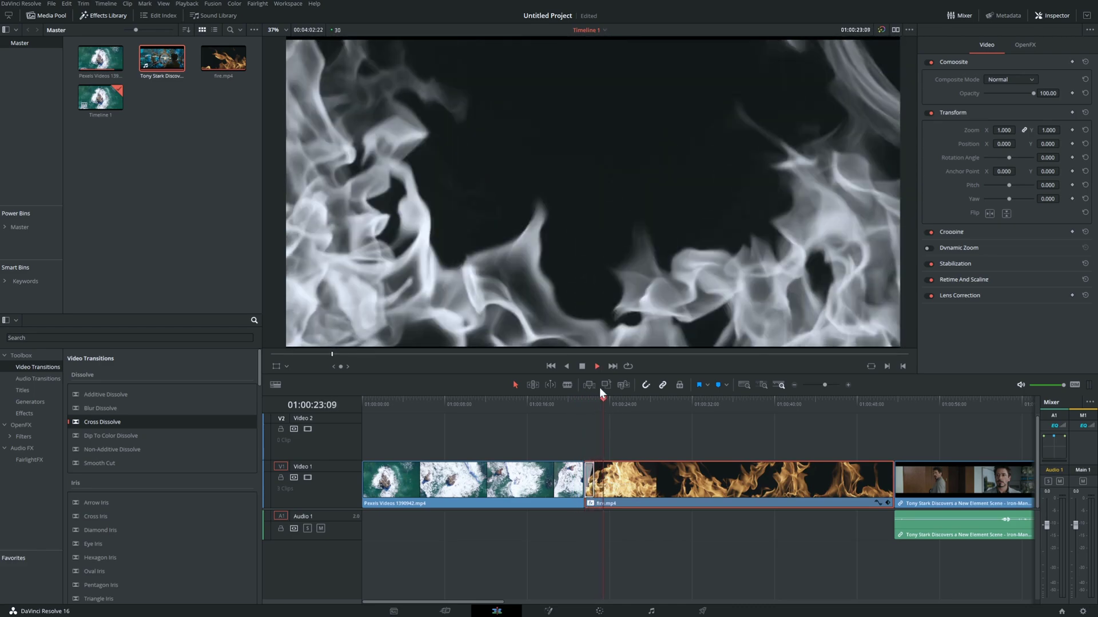
drag(610, 405, 577, 407)
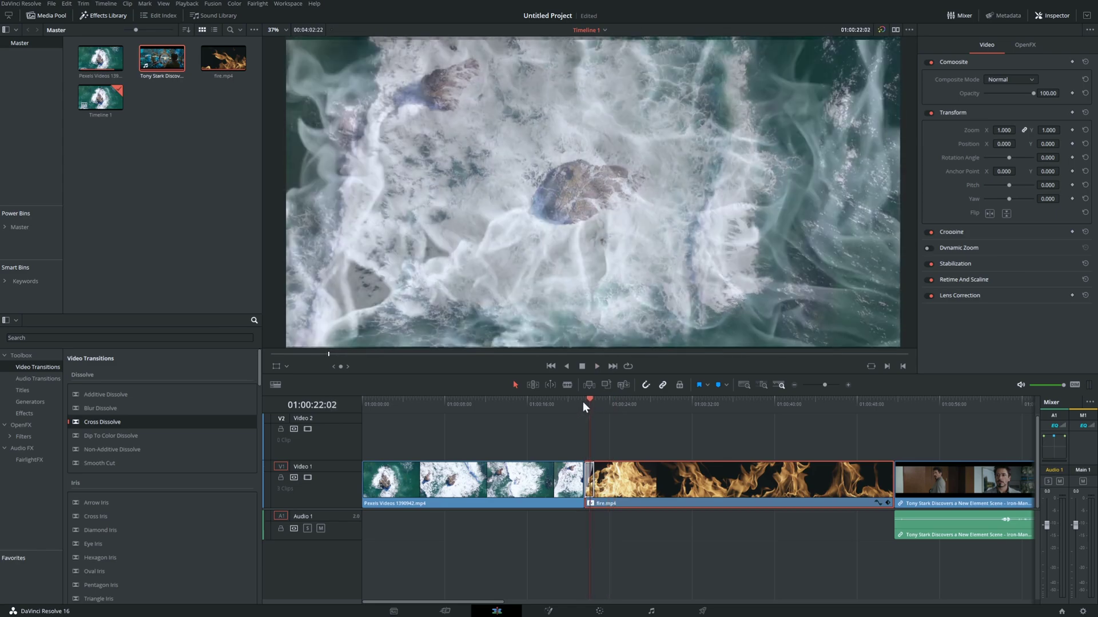
click(584, 398)
drag(584, 396, 584, 395)
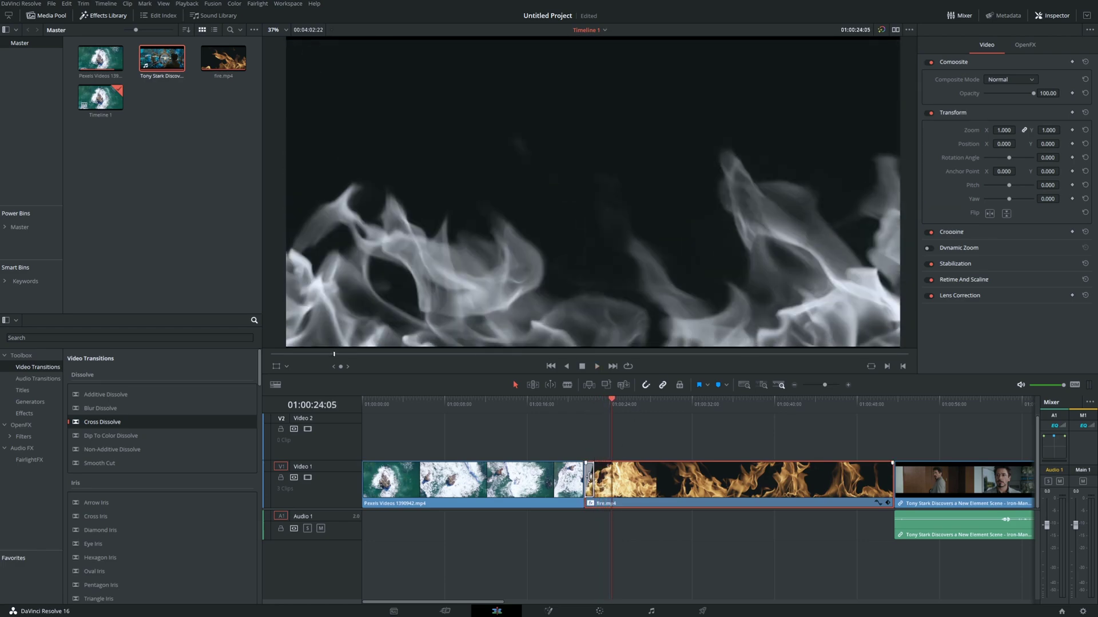
Lengthen the cross dissolve at the start of the fire clip to 6 seconds and check the blend.
click(848, 385)
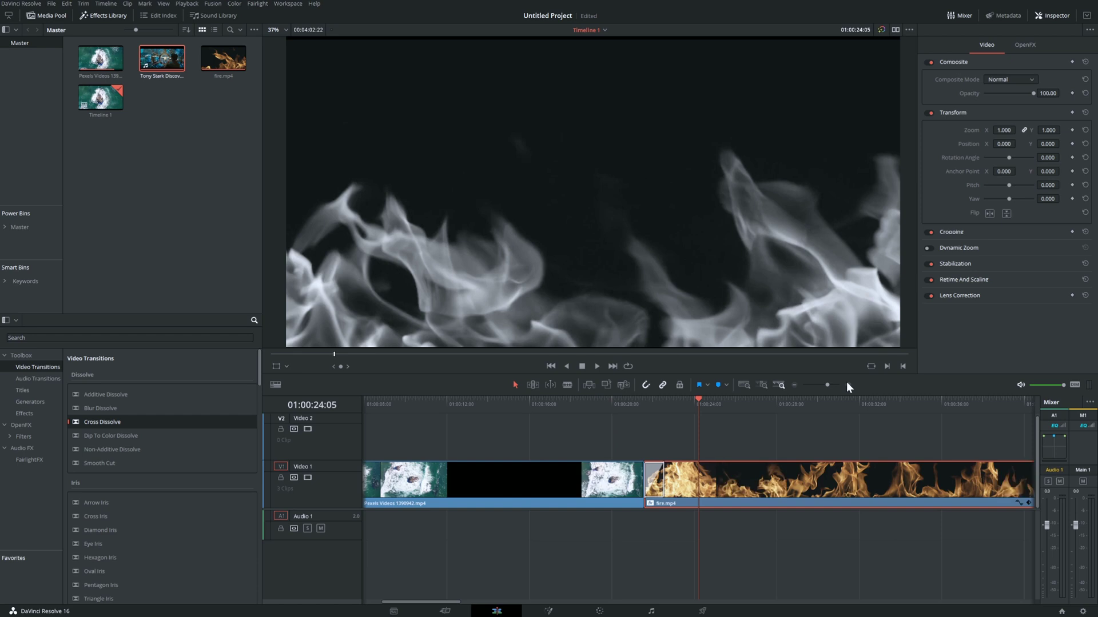
click(530, 475)
drag(588, 477, 886, 480)
click(617, 481)
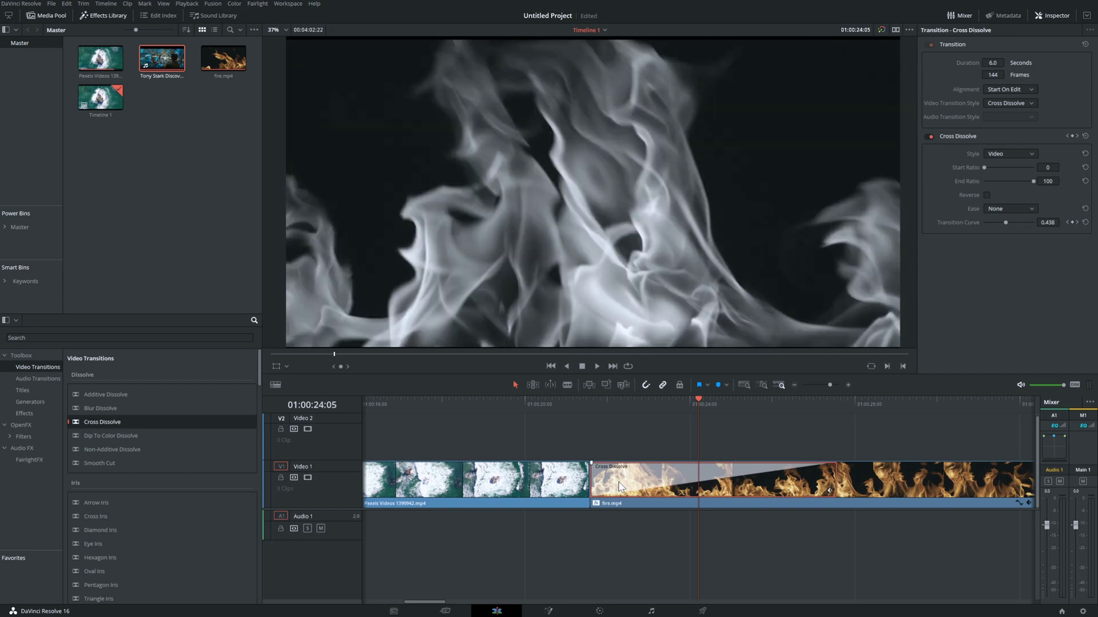
click(564, 484)
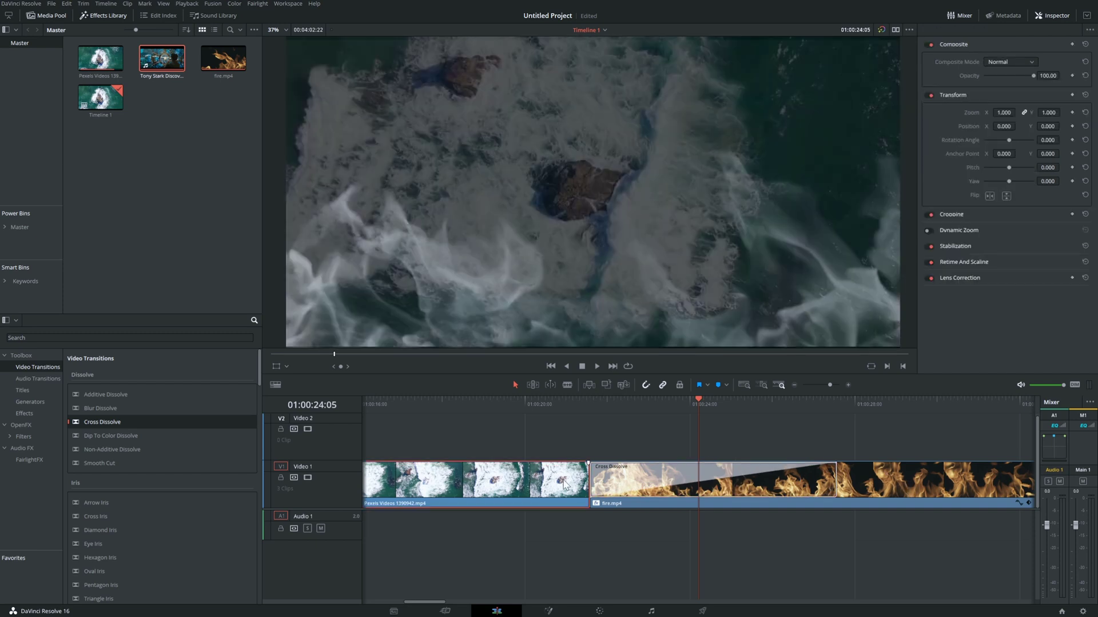
mouse_move(583, 478)
mouse_down()
mouse_move(576, 481)
mouse_move(597, 481)
mouse_move(580, 476)
mouse_up()
drag(703, 407, 711, 451)
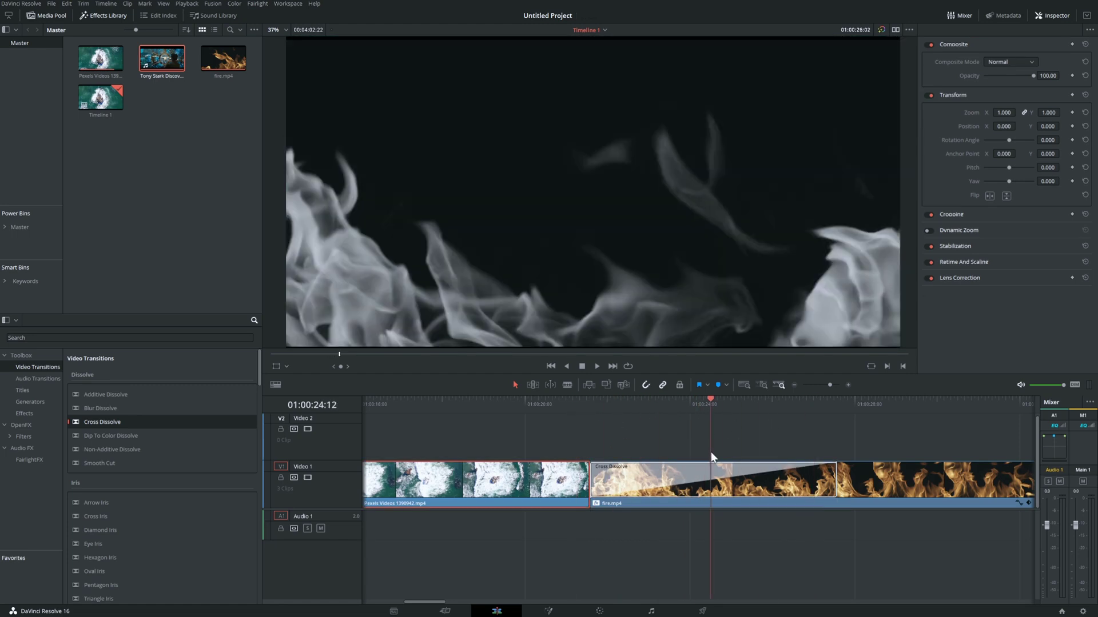
Delete the cross dissolve and trim the start of the fire clip, keeping the clip butted against the ocean clip.
click(676, 485)
key(Delete)
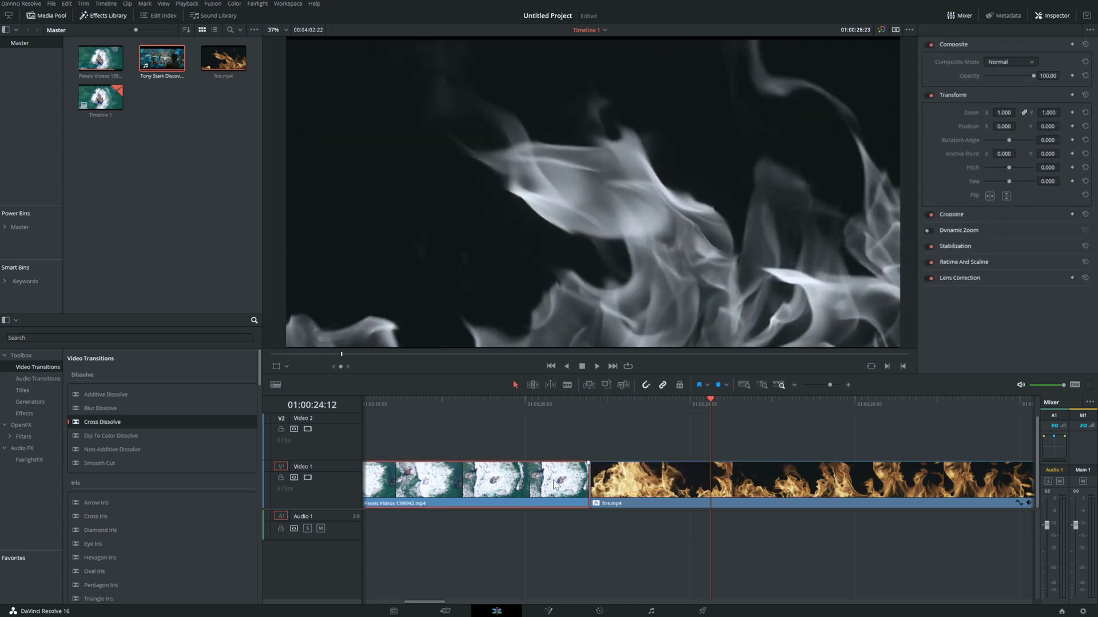
mouse_move(592, 476)
mouse_down()
mouse_move(711, 478)
mouse_move(560, 480)
mouse_move(592, 478)
mouse_up()
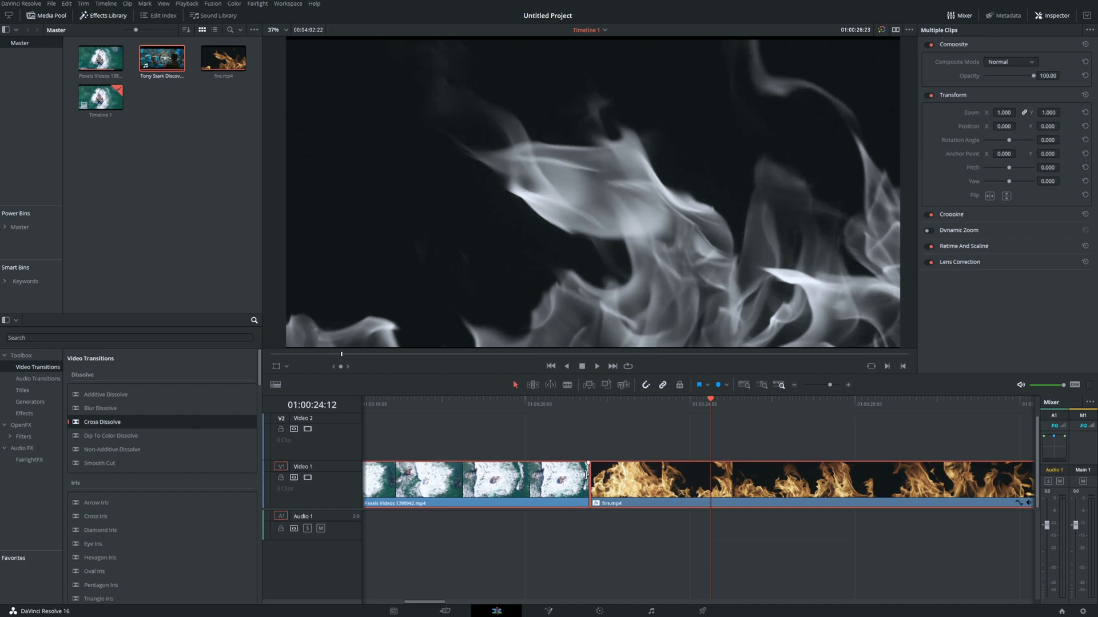
click(591, 477)
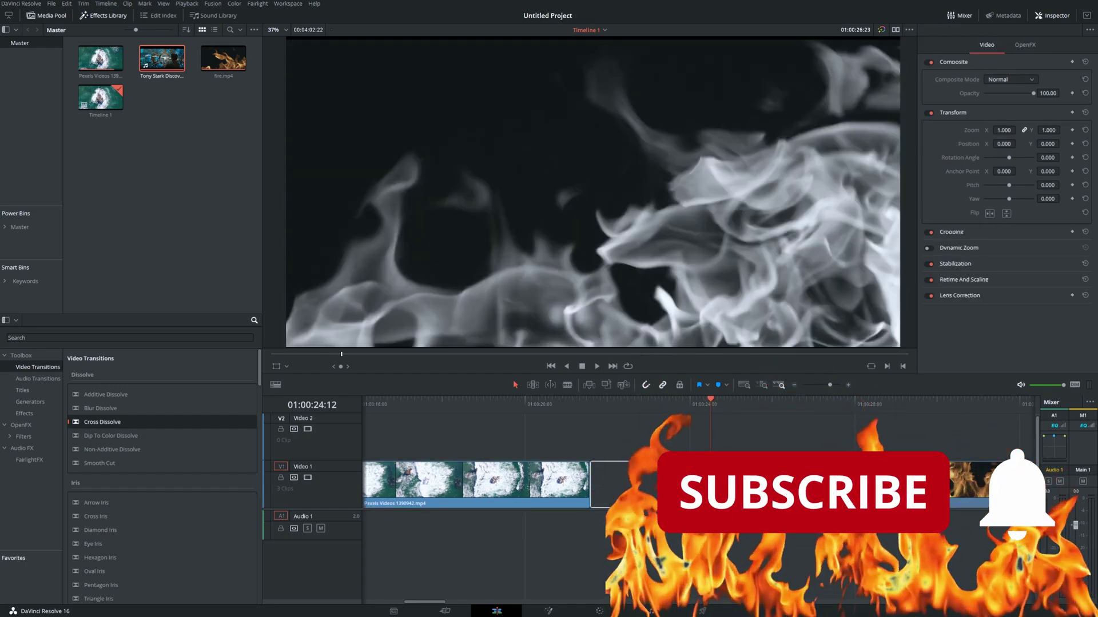
drag(652, 479, 622, 474)
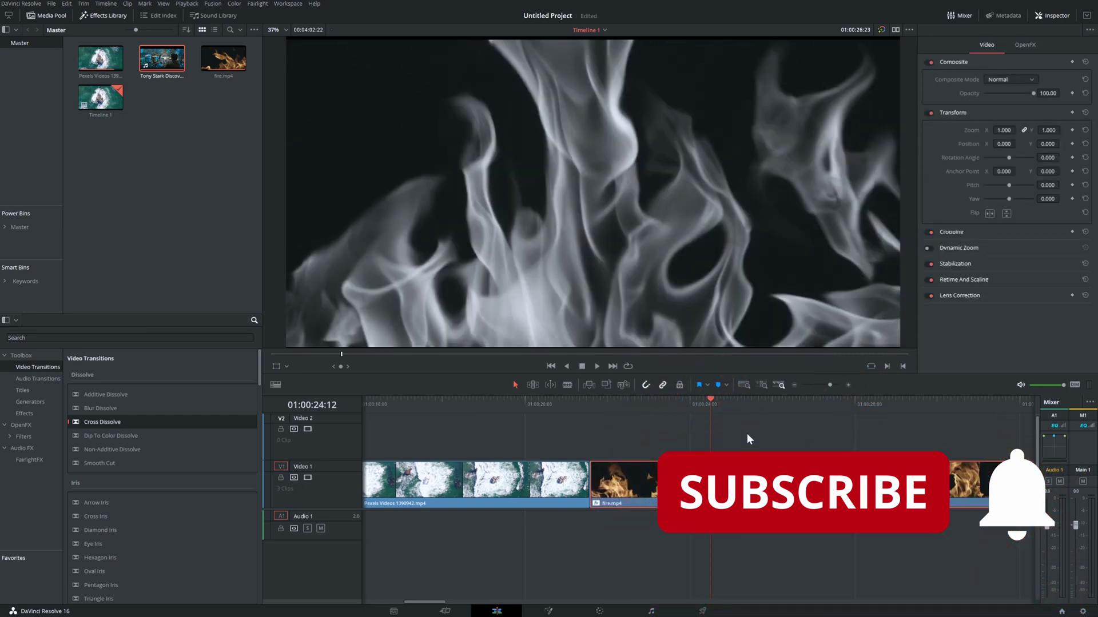
Add a 30-frame Cross Dissolve centred on the cut between the ocean and fire clips and play it.
click(539, 406)
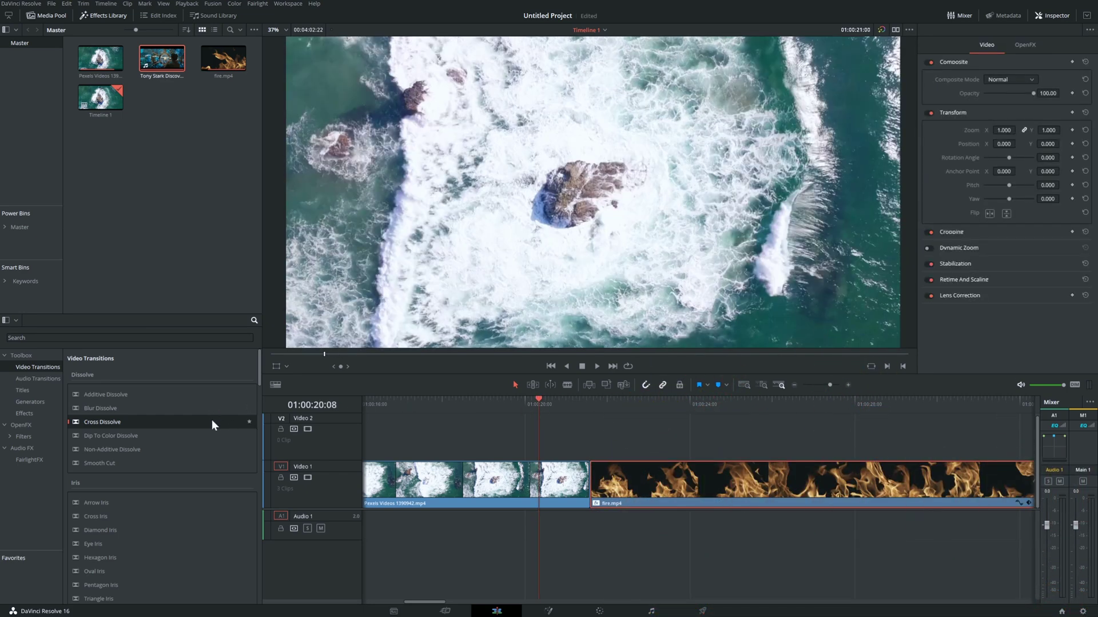
drag(213, 421, 651, 482)
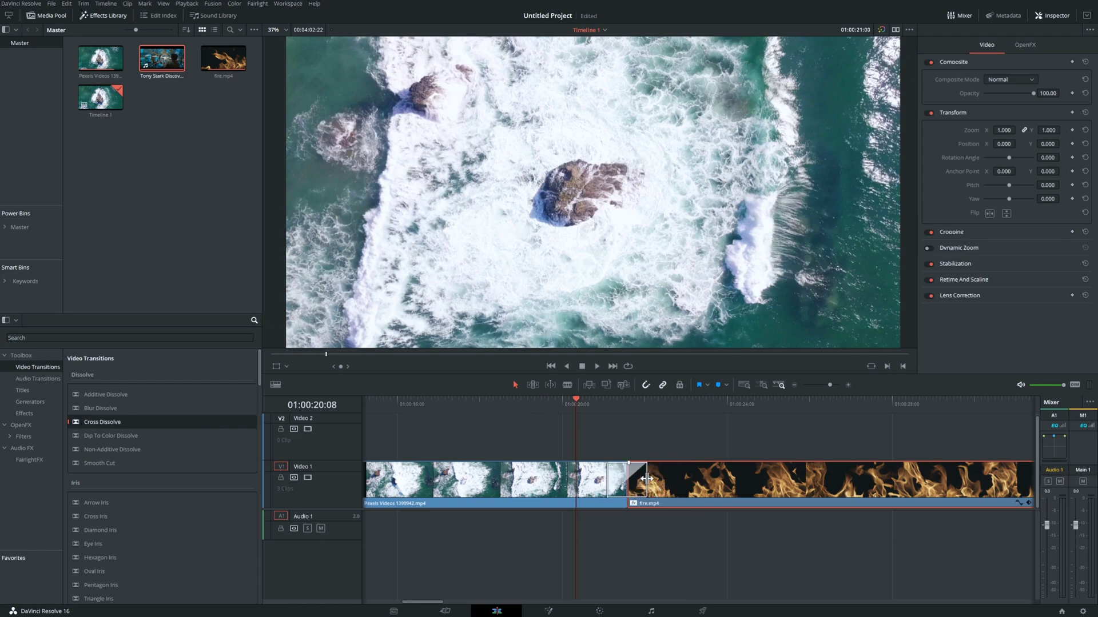
click(646, 479)
key(space)
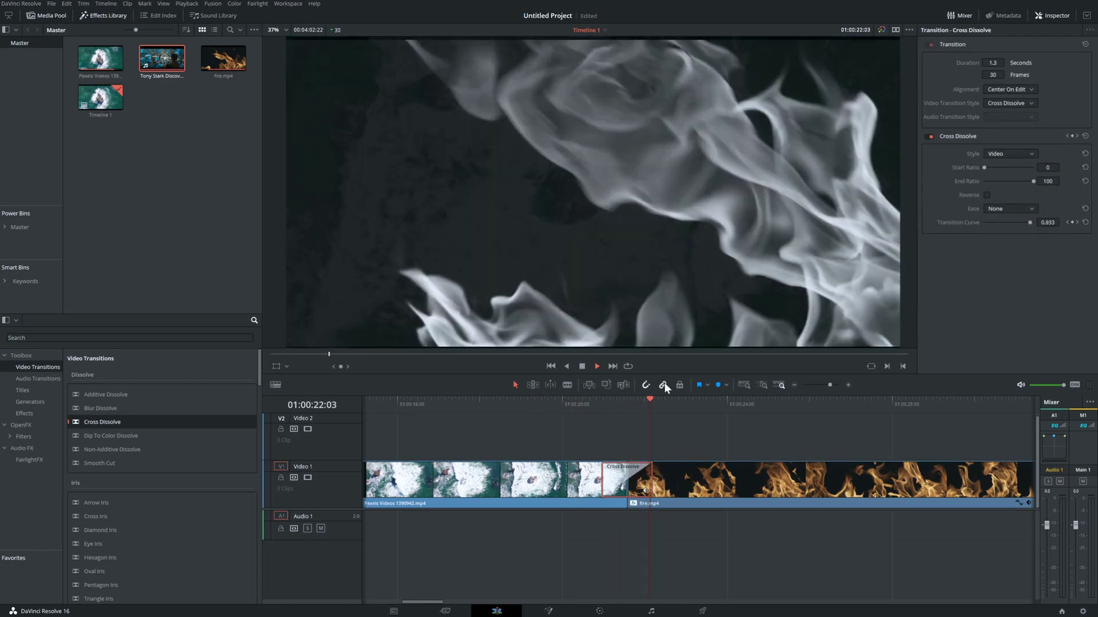
drag(664, 410, 583, 420)
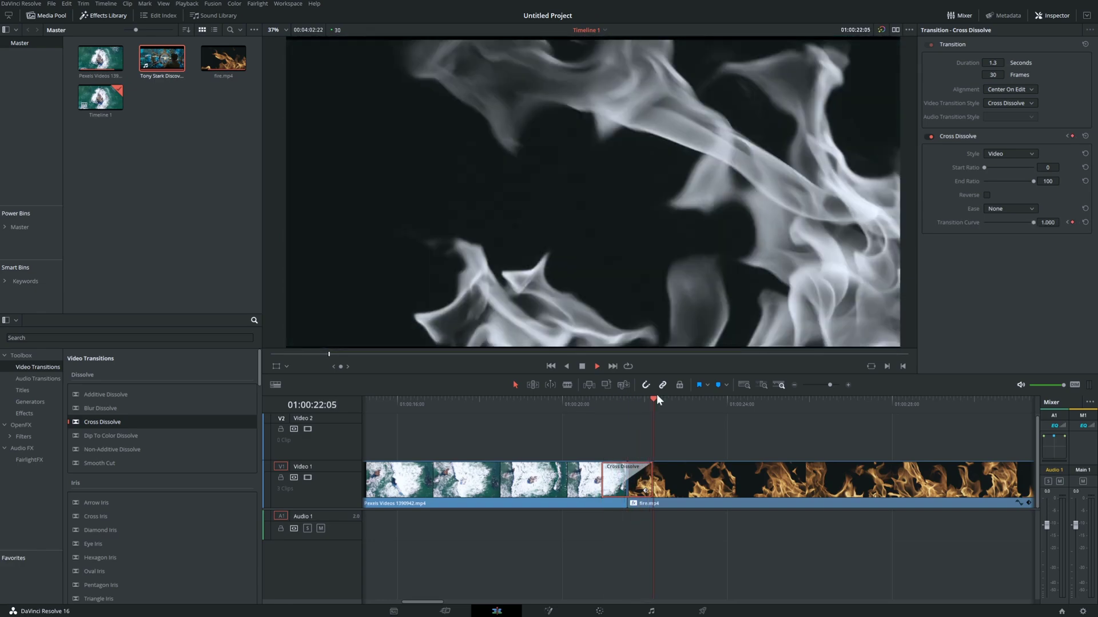
Close the gap between the fire clip and the Tony Stark clip, and delete the Tony Stark clip from the timeline.
click(792, 385)
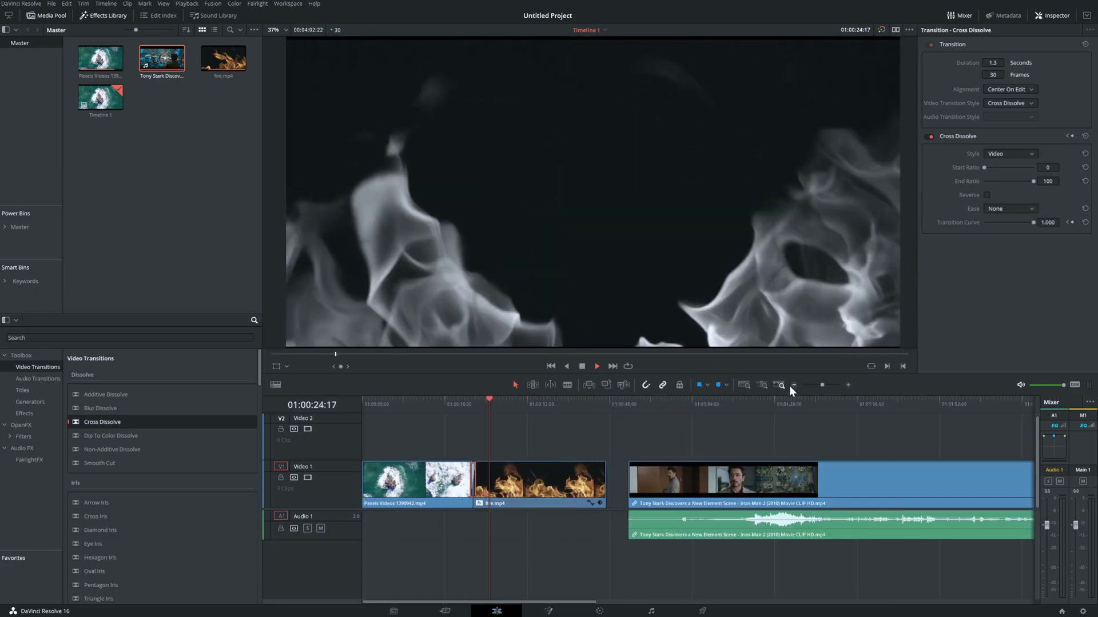
click(650, 481)
drag(506, 407, 530, 430)
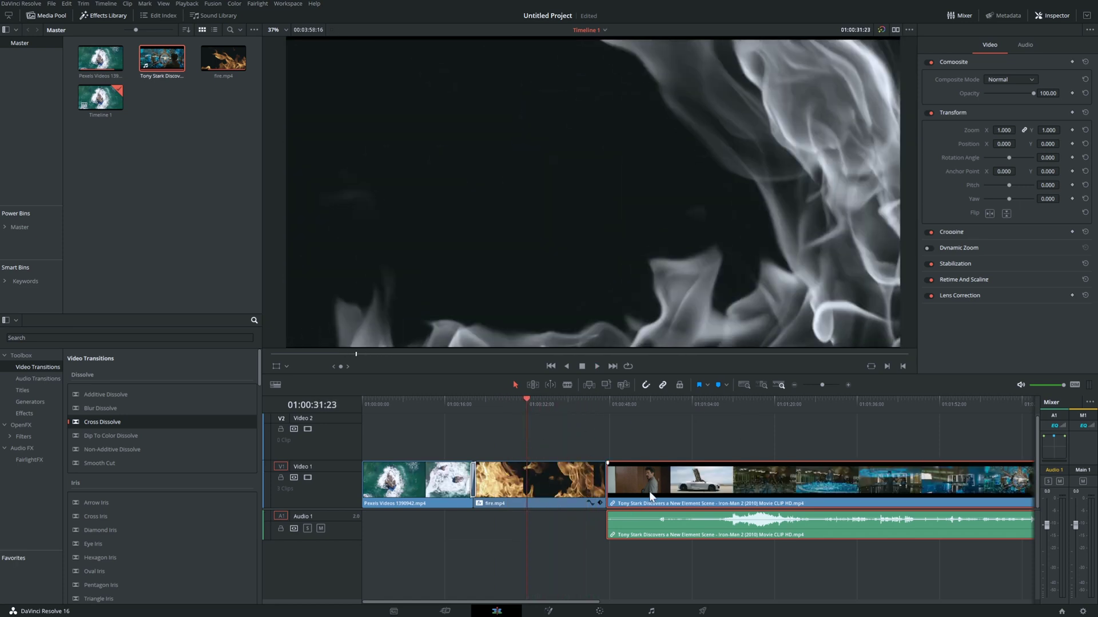
drag(649, 492, 697, 475)
key(Delete)
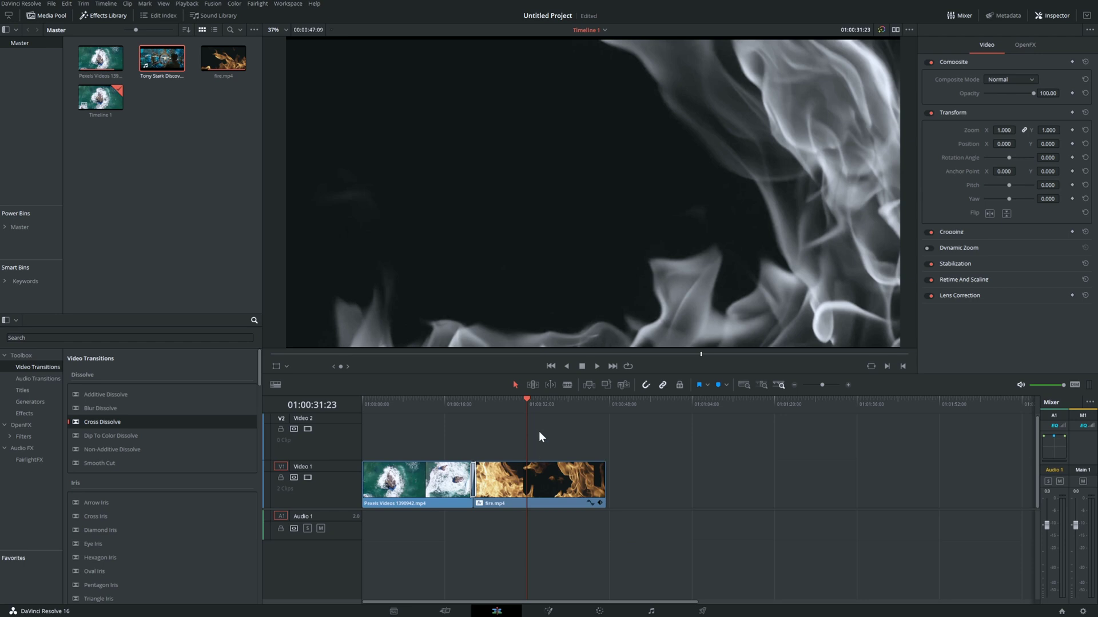
Place the Tony Stark clip from the media pool on Video 1 directly after the fire clip.
click(848, 384)
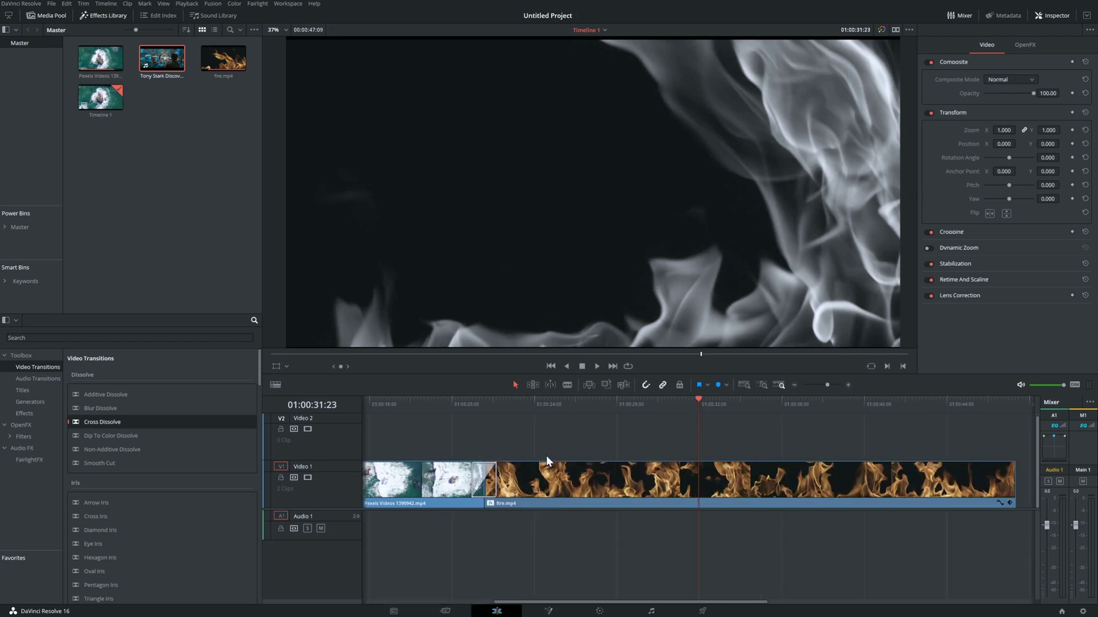
click(654, 474)
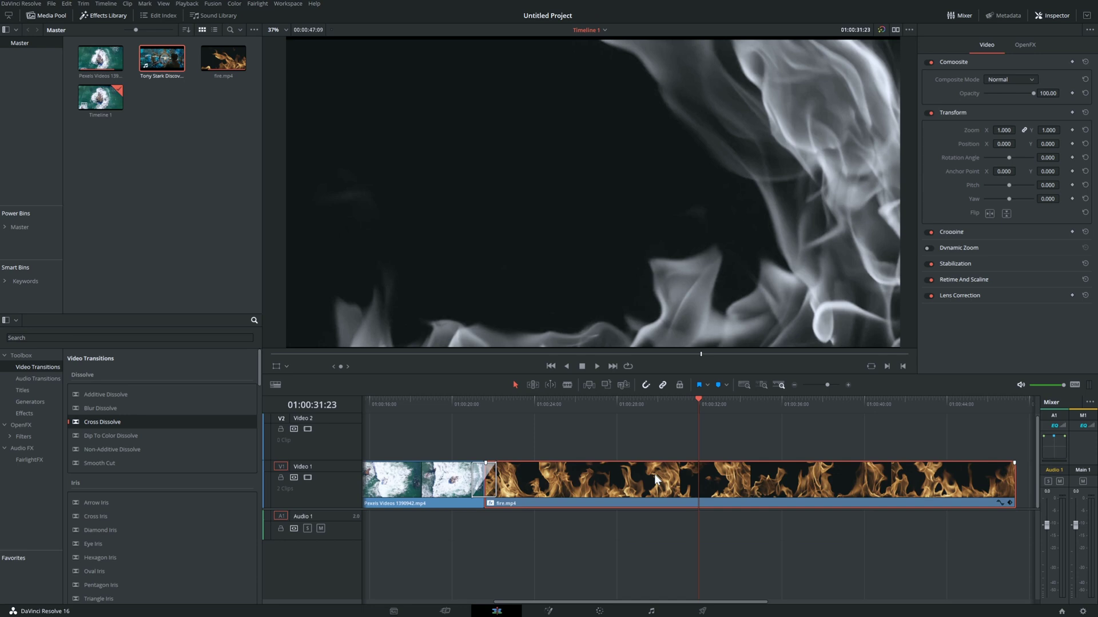
click(794, 385)
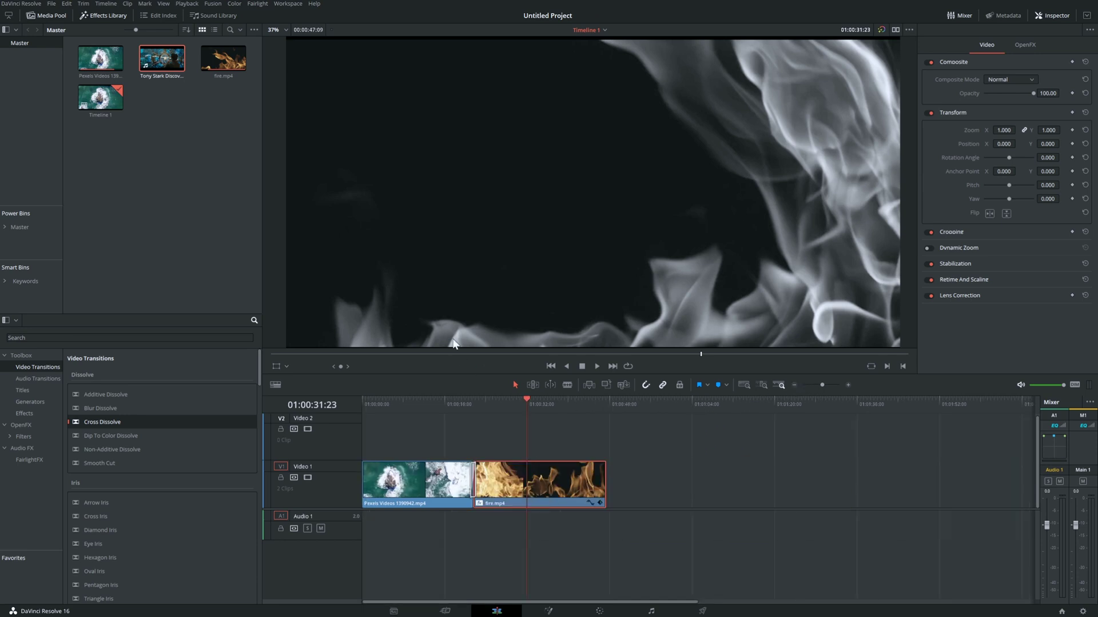
drag(162, 57, 615, 480)
Scrub through the Tony Stark clip and position the playhead on the raised-arms shot at 01:02:58:11.
drag(534, 419, 869, 435)
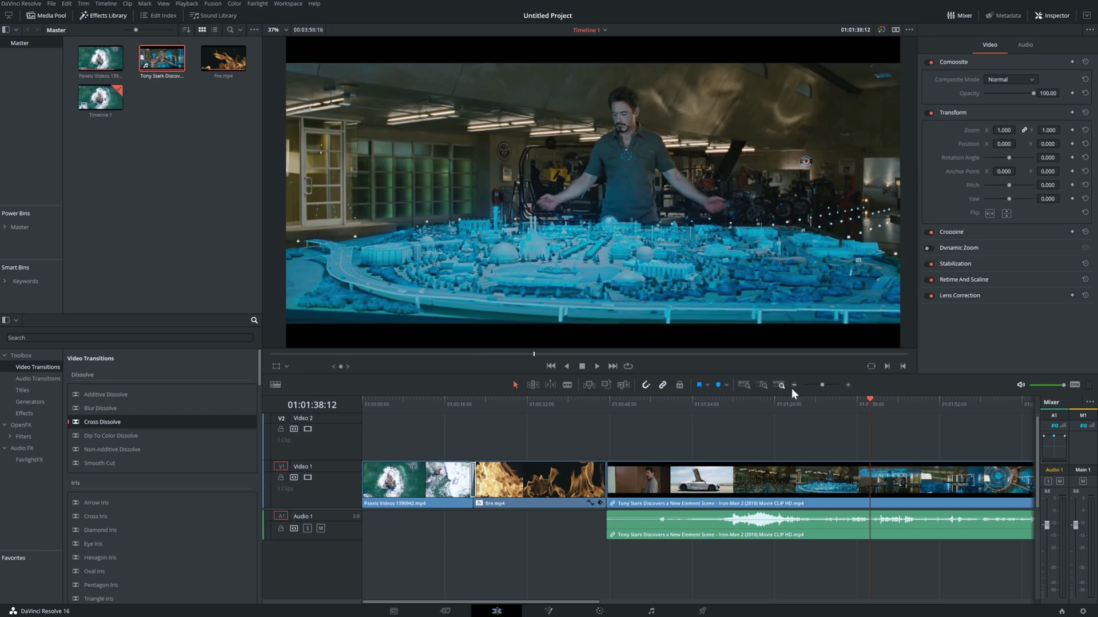
click(792, 387)
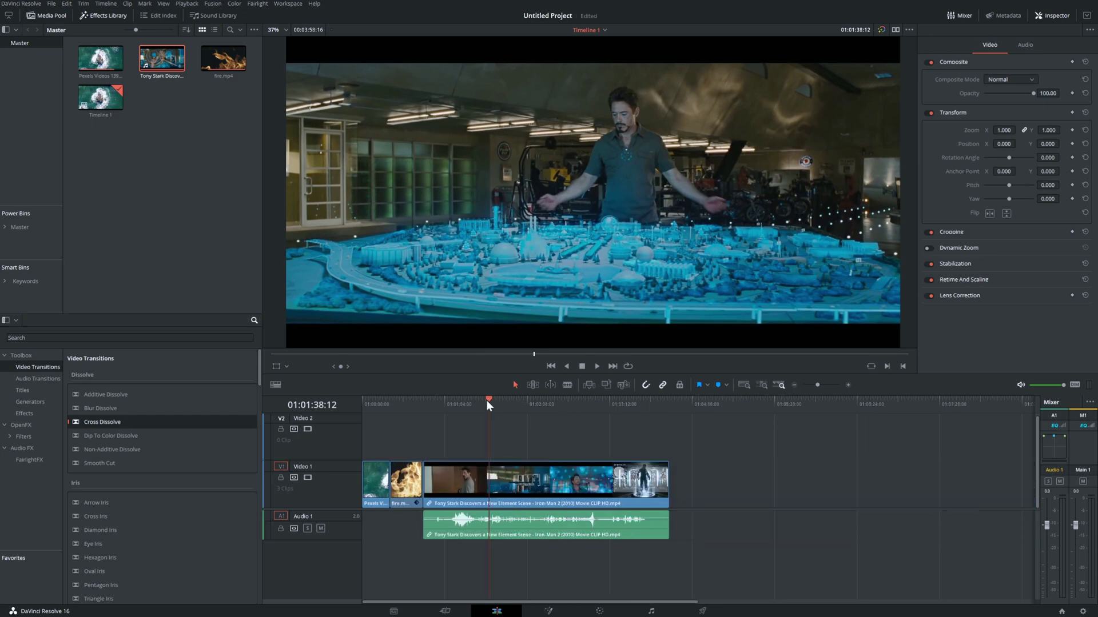
drag(487, 405, 585, 410)
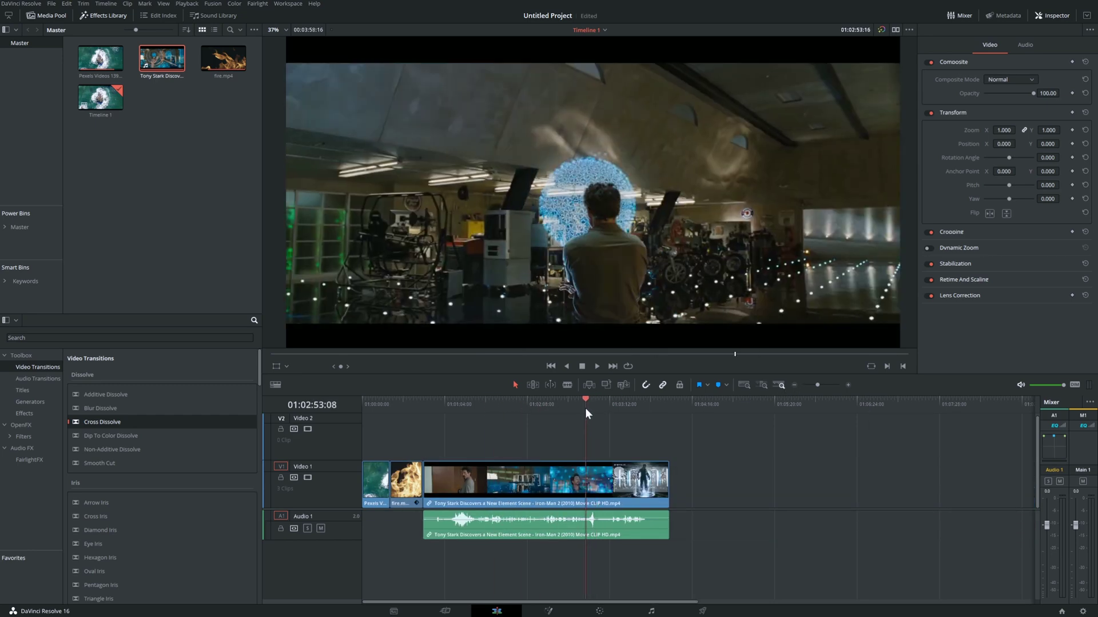
click(585, 406)
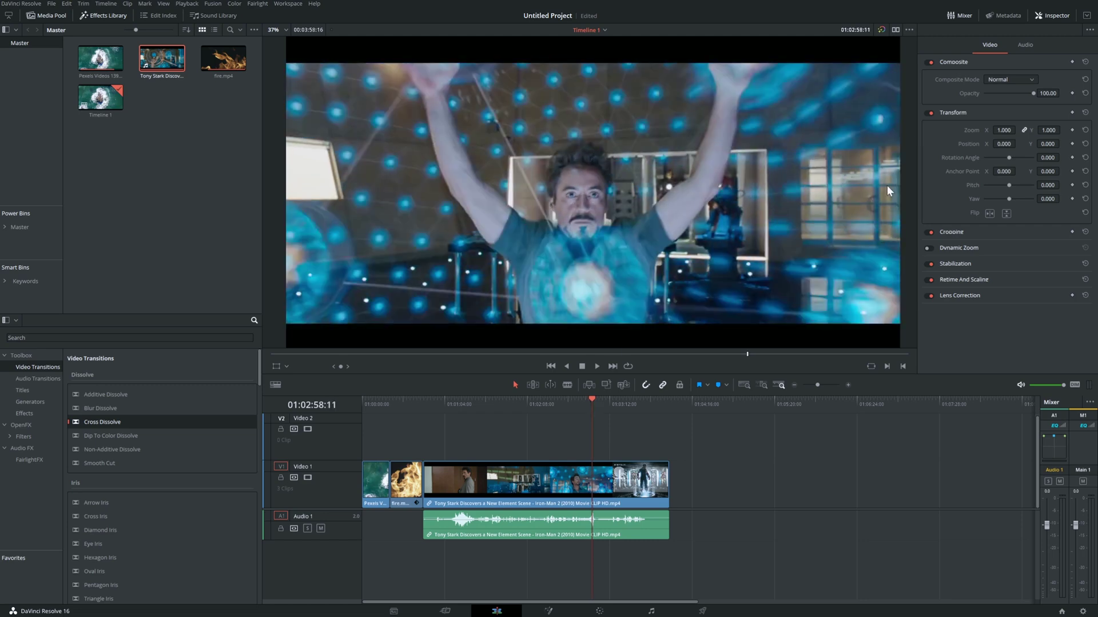
Find the Color Compressor among the OpenFX filters and apply it to the Tony Stark clip.
click(475, 494)
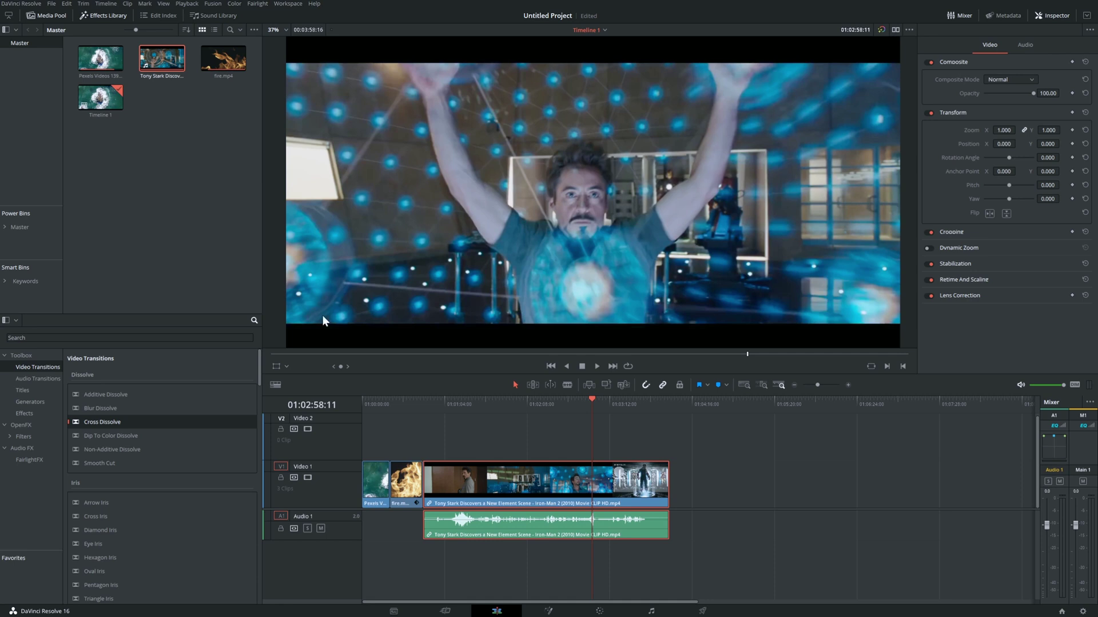
click(15, 391)
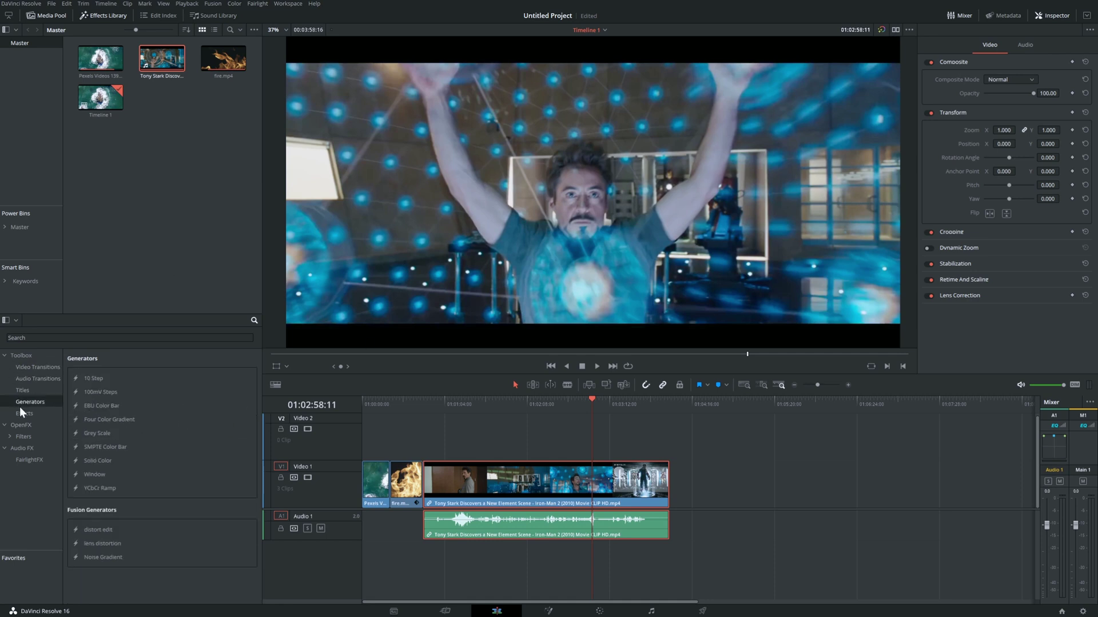
click(20, 413)
click(23, 436)
click(32, 413)
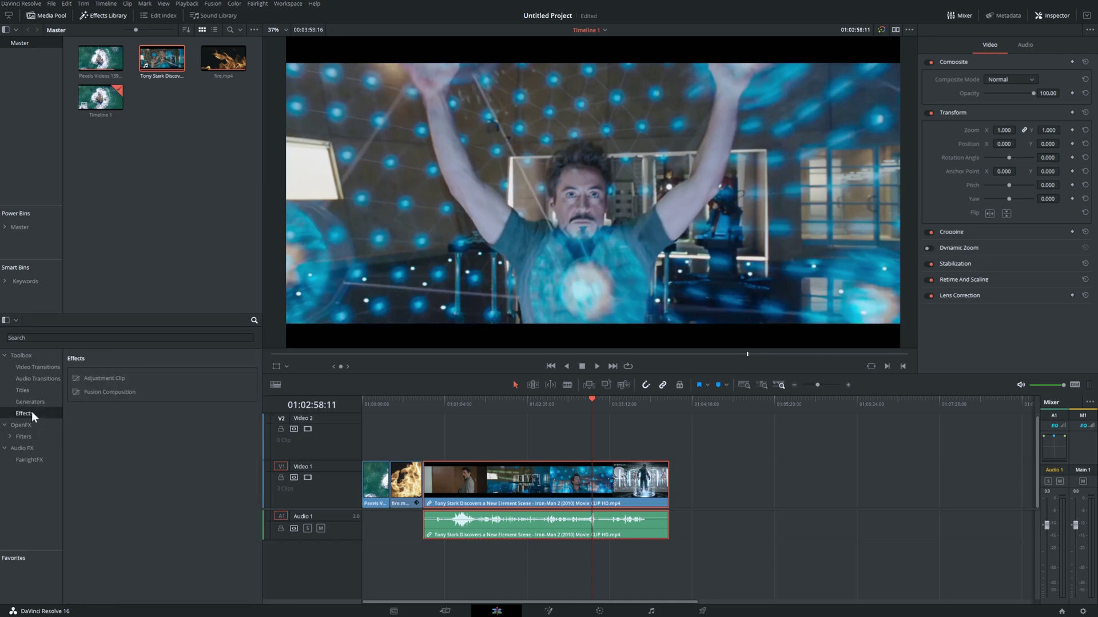
click(41, 379)
click(28, 401)
click(26, 437)
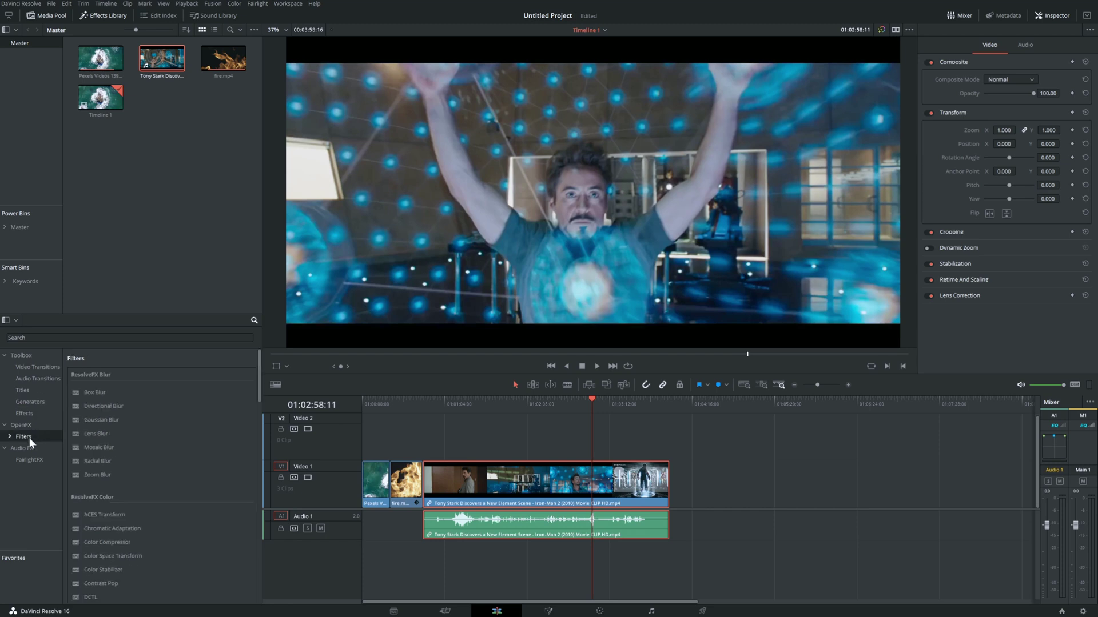
click(29, 413)
click(27, 435)
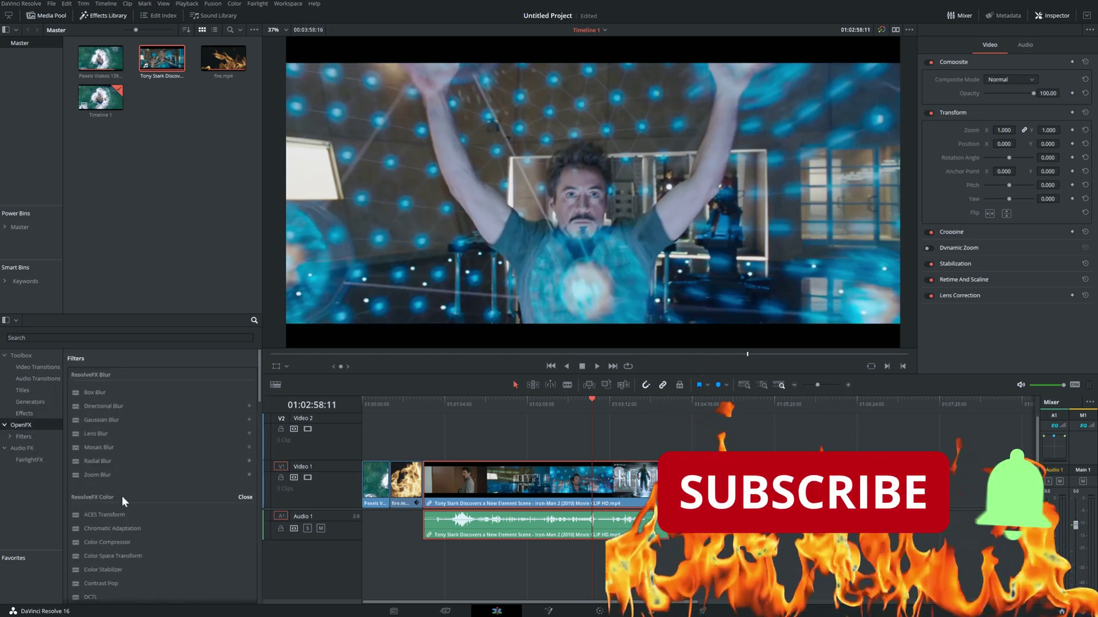
drag(118, 544, 510, 498)
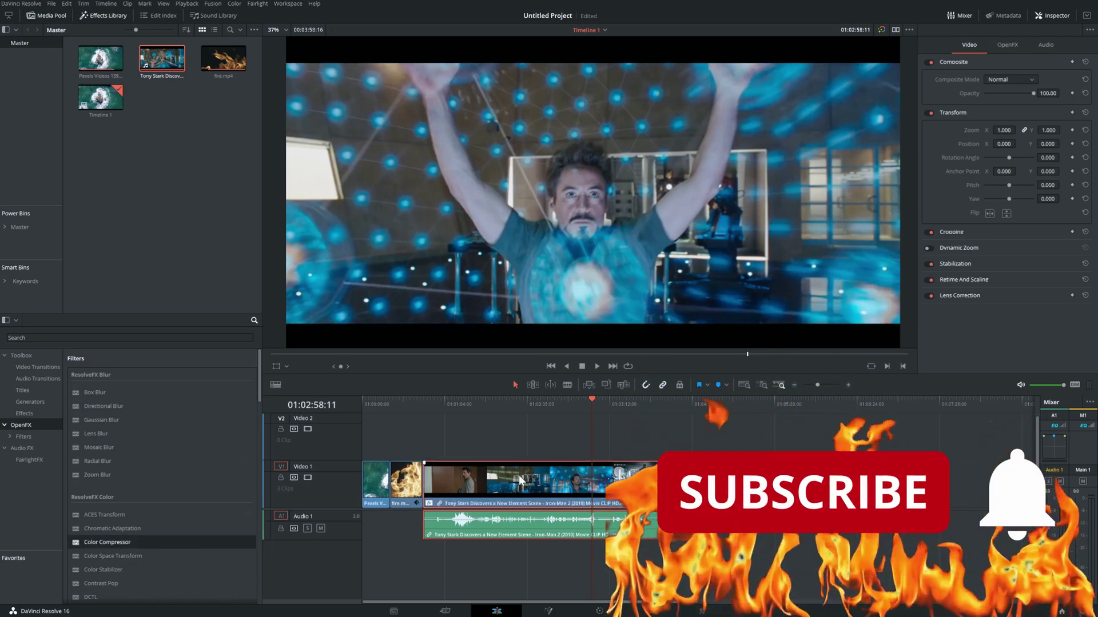
Try the Color Compressor's Compress Saturation at 1.000, and keyframe it at 0.000 at 01:02:58:11.
click(1059, 42)
click(1004, 47)
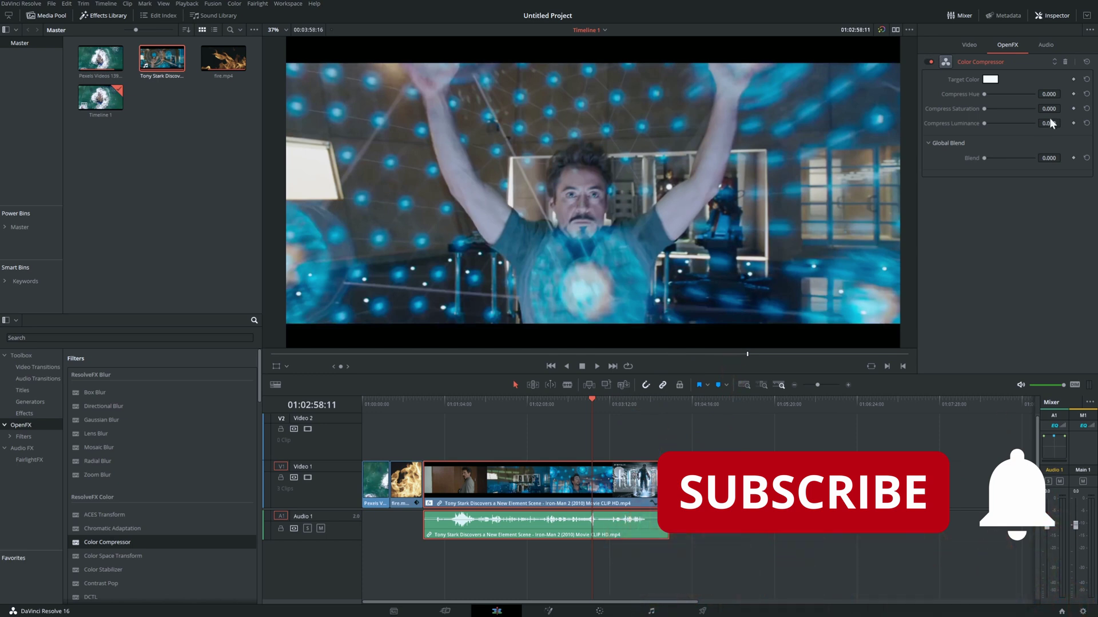
mouse_move(1049, 109)
mouse_down()
mouse_move(1075, 109)
mouse_move(1063, 108)
mouse_up()
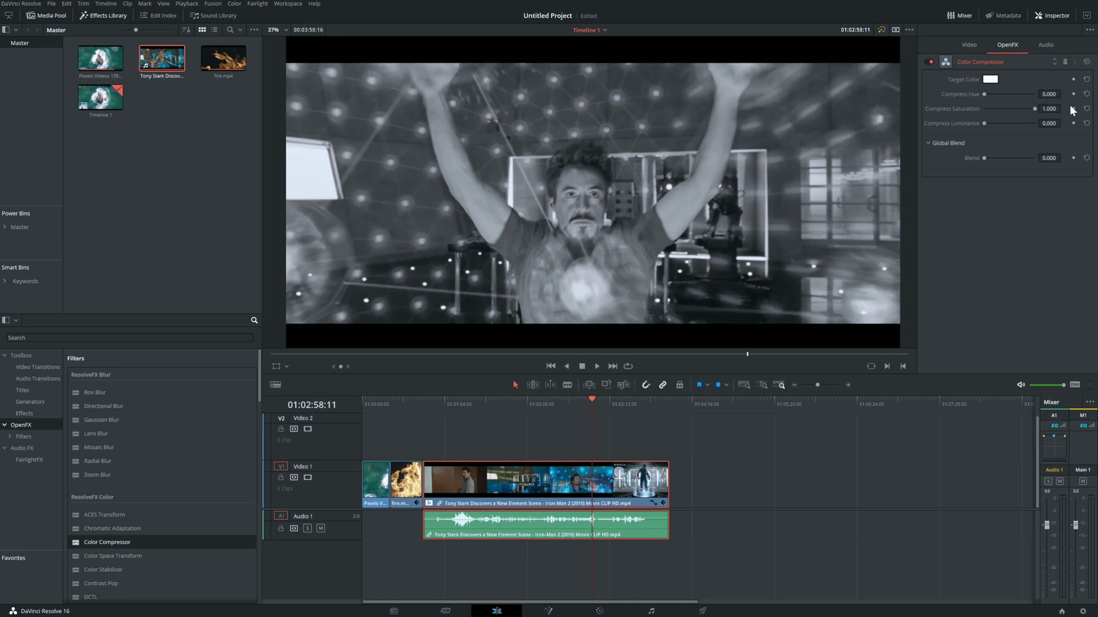
click(1073, 108)
drag(1061, 109, 1041, 109)
Go back from the existing keyframe to 01:02:57:13 and keyframe Compress Saturation at 1.000 there.
drag(602, 405, 577, 414)
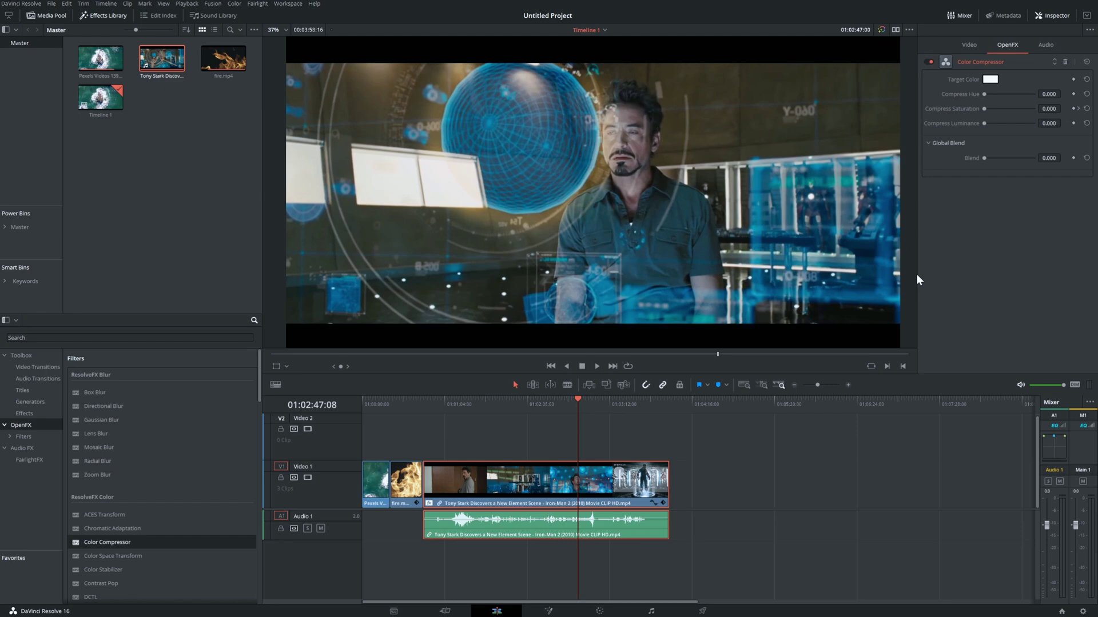
click(1079, 109)
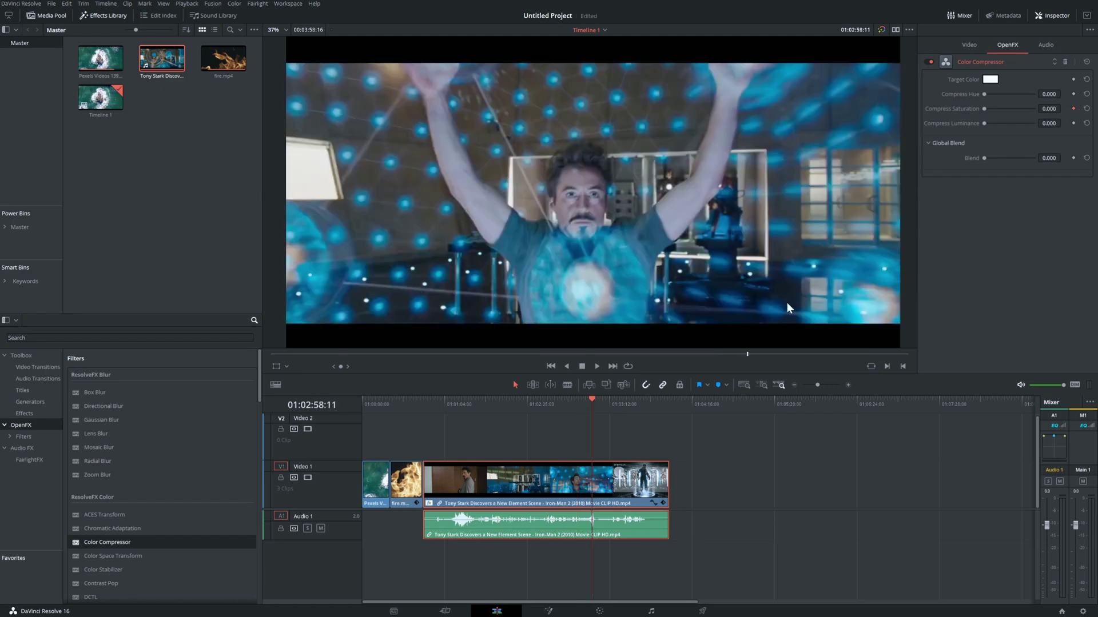
key(j)
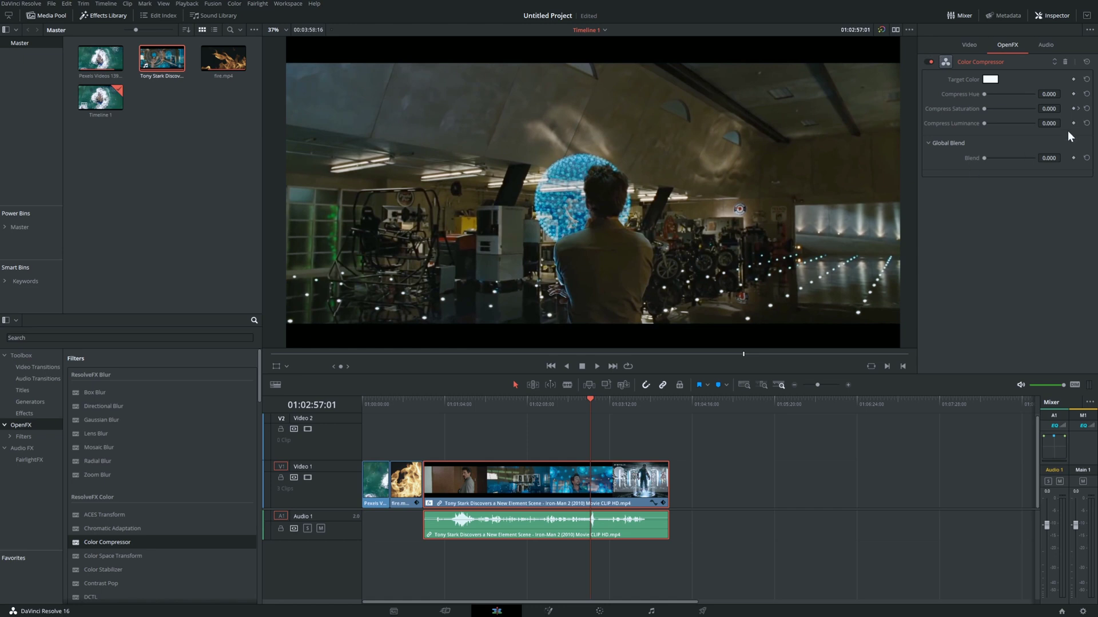
key(l)
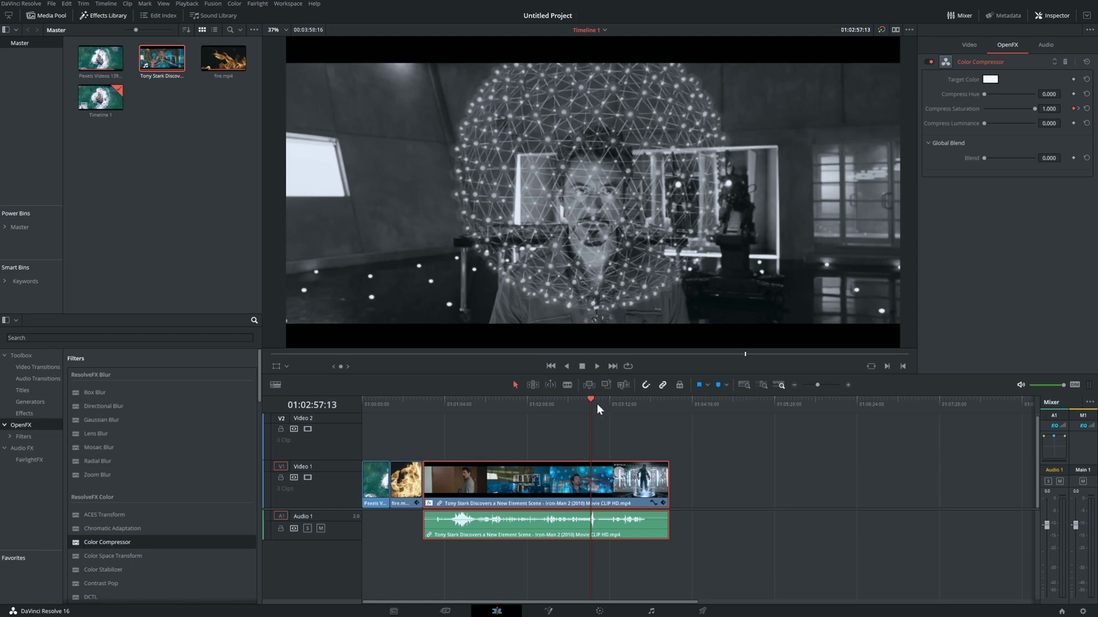
Play the Tony Stark clip from near its beginning to review the desaturated look.
drag(597, 404, 427, 431)
key(space)
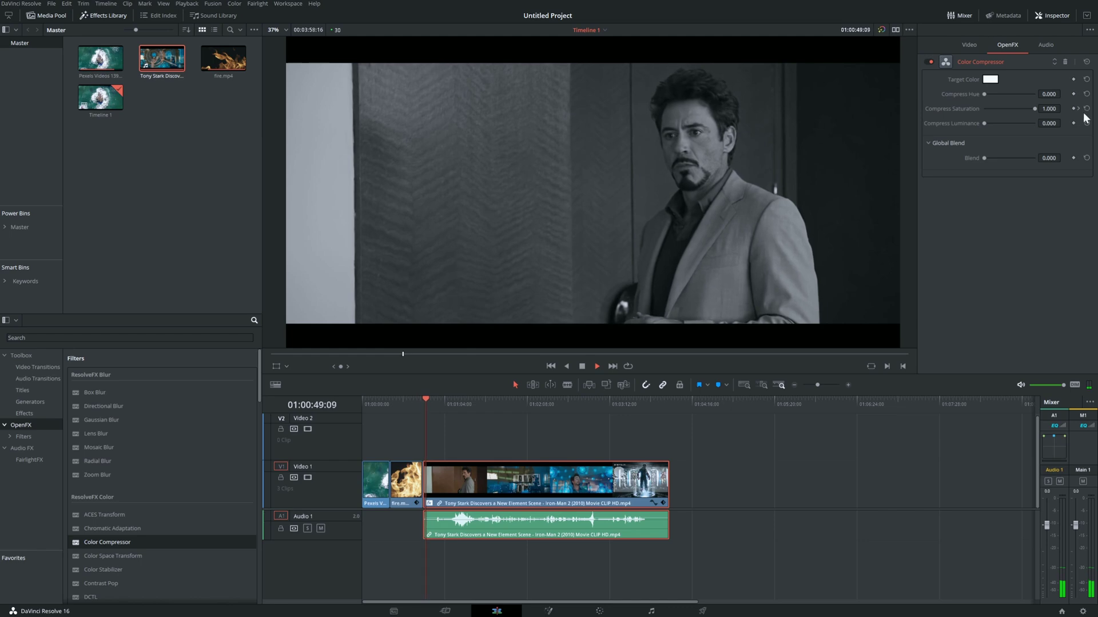
Jump to the Compress Saturation keyframe at 01:02:57:13, play through the black-and-white to colour change twice, and return to that keyframe.
click(1073, 108)
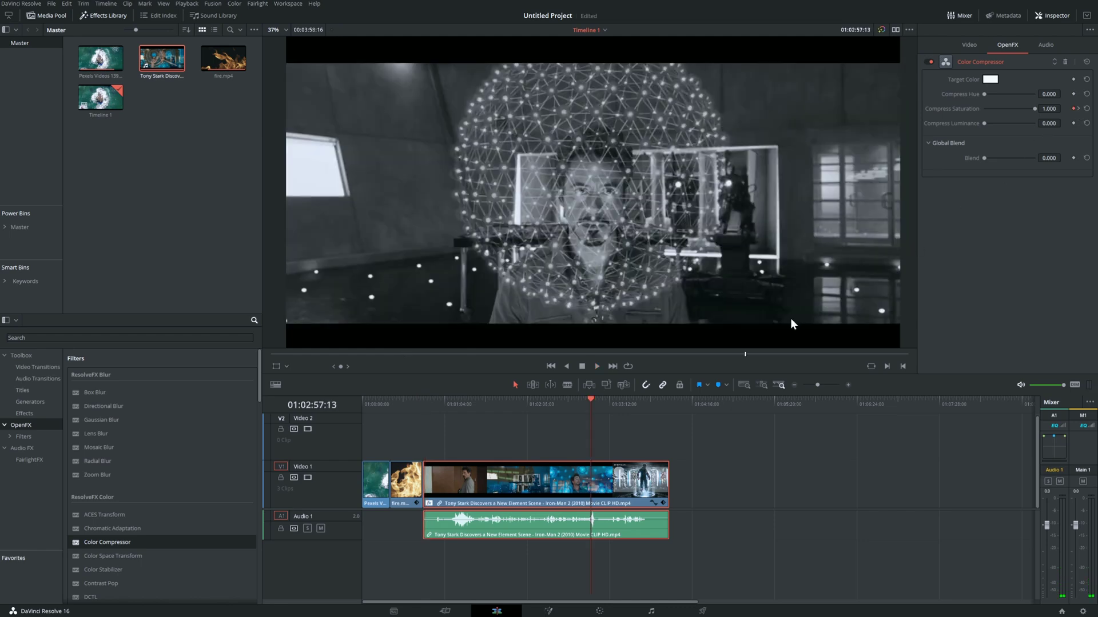
key(space)
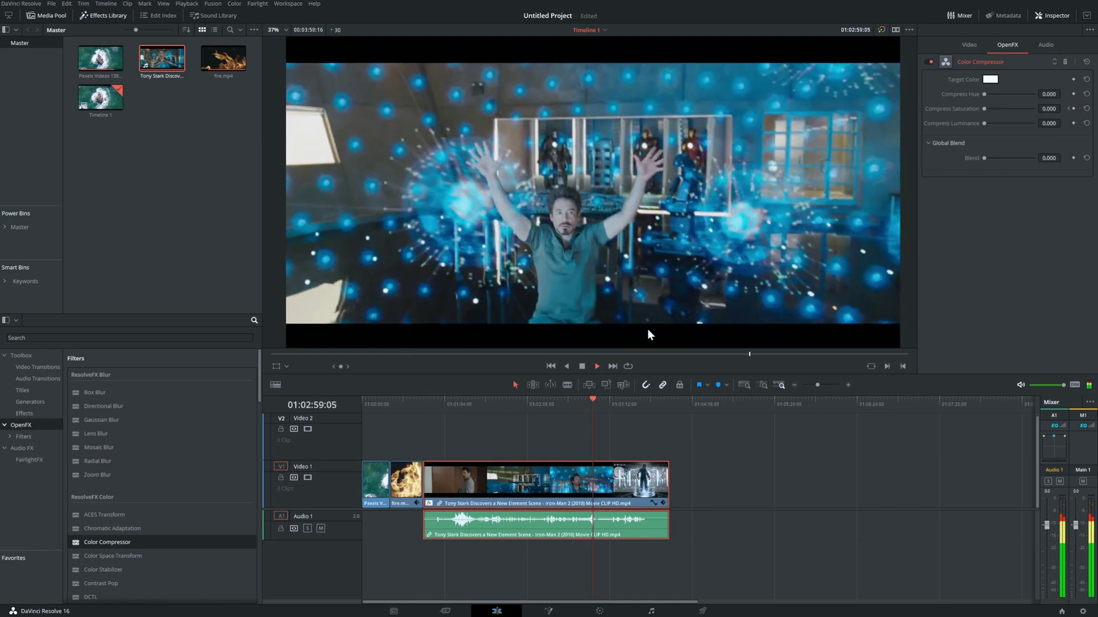
key(space)
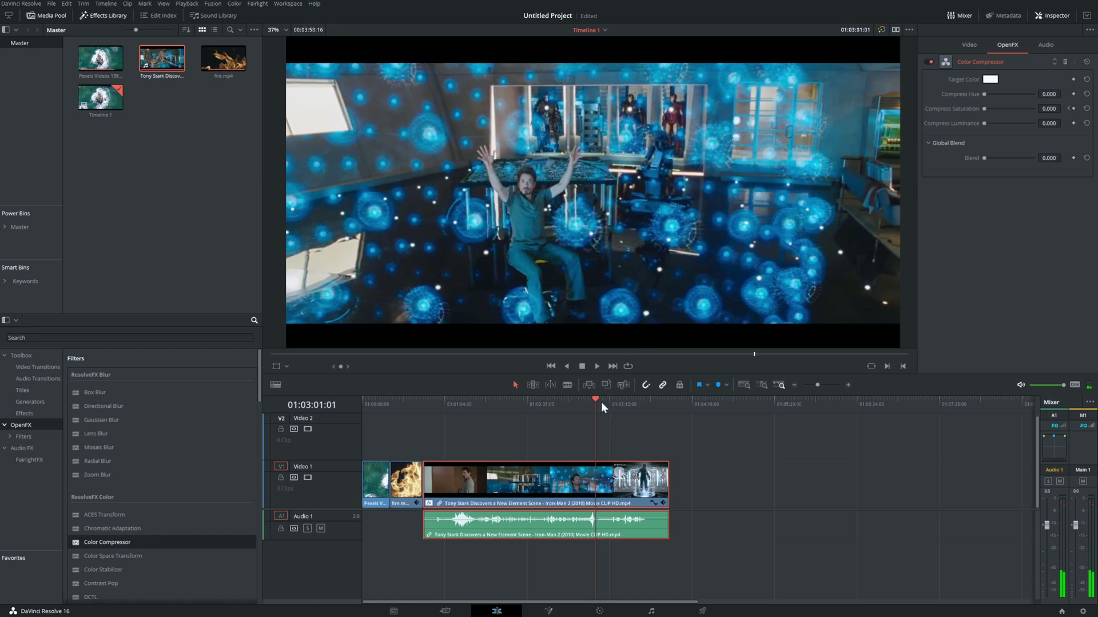
click(584, 402)
key(space)
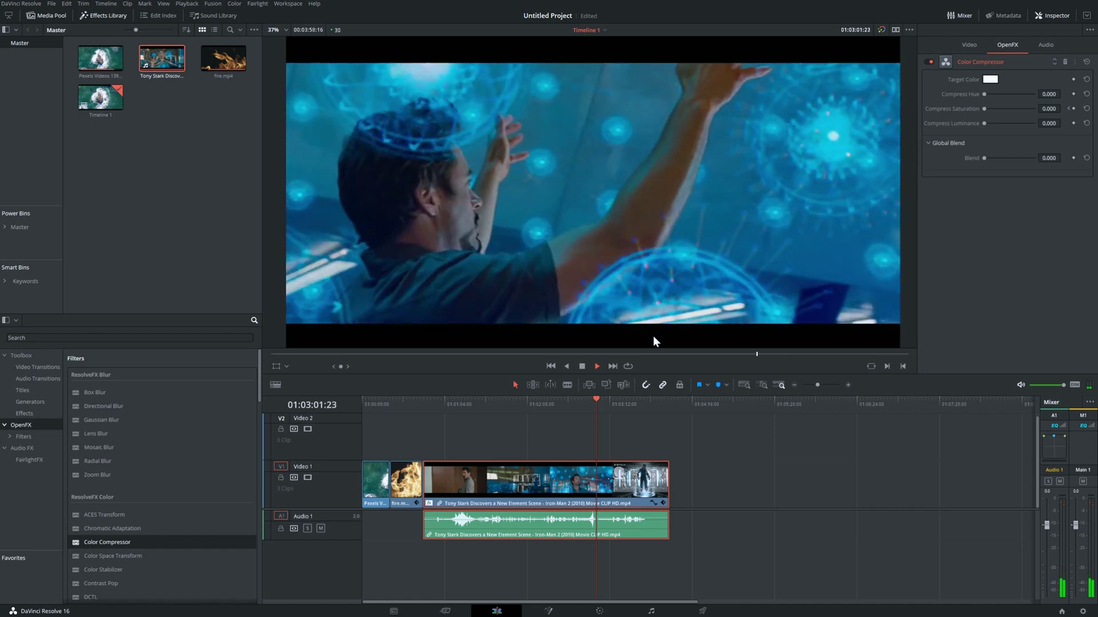
key(space)
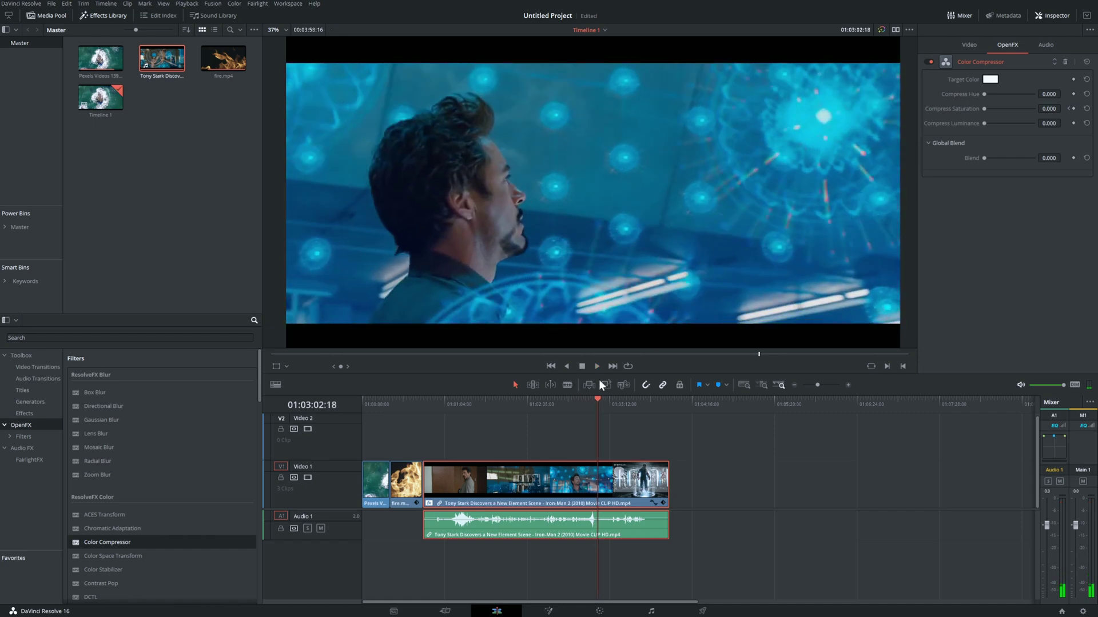
click(1068, 108)
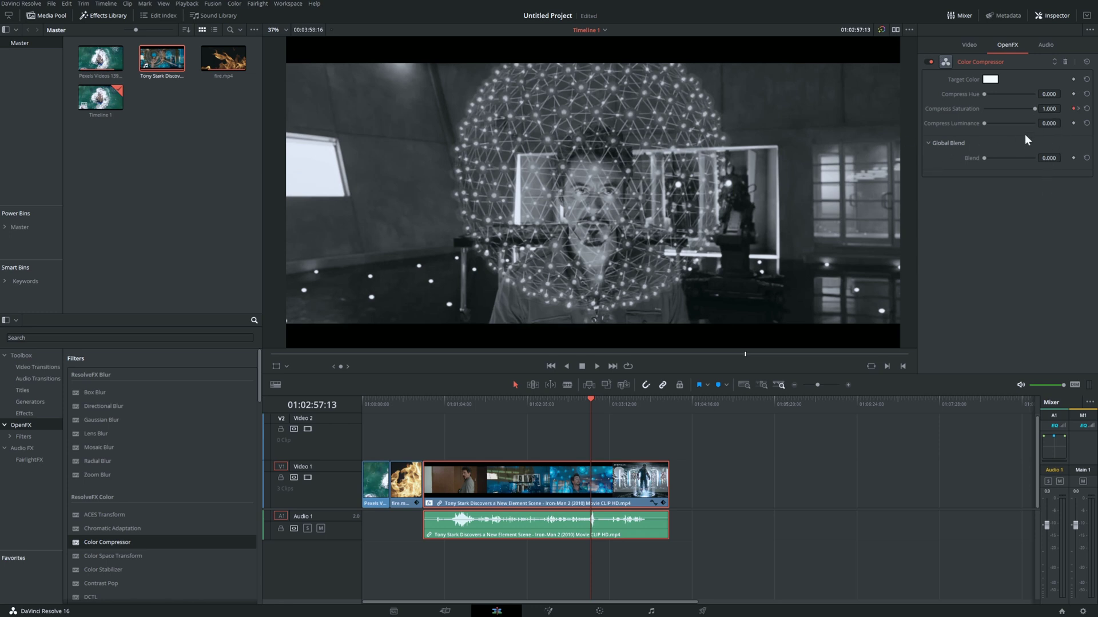
Review the start of the Tony Stark clip, browse the OpenFX filters down to ResolveFX Stylize, and scrub to 01:02:19:16.
drag(590, 403, 420, 421)
key(space)
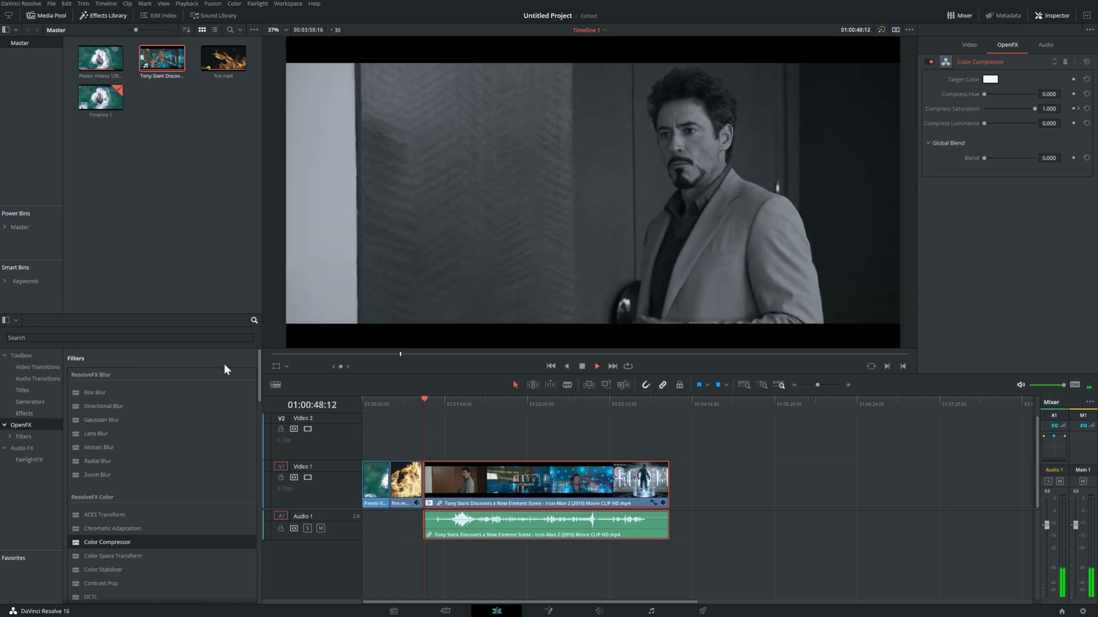
scroll(164, 414, down, 10)
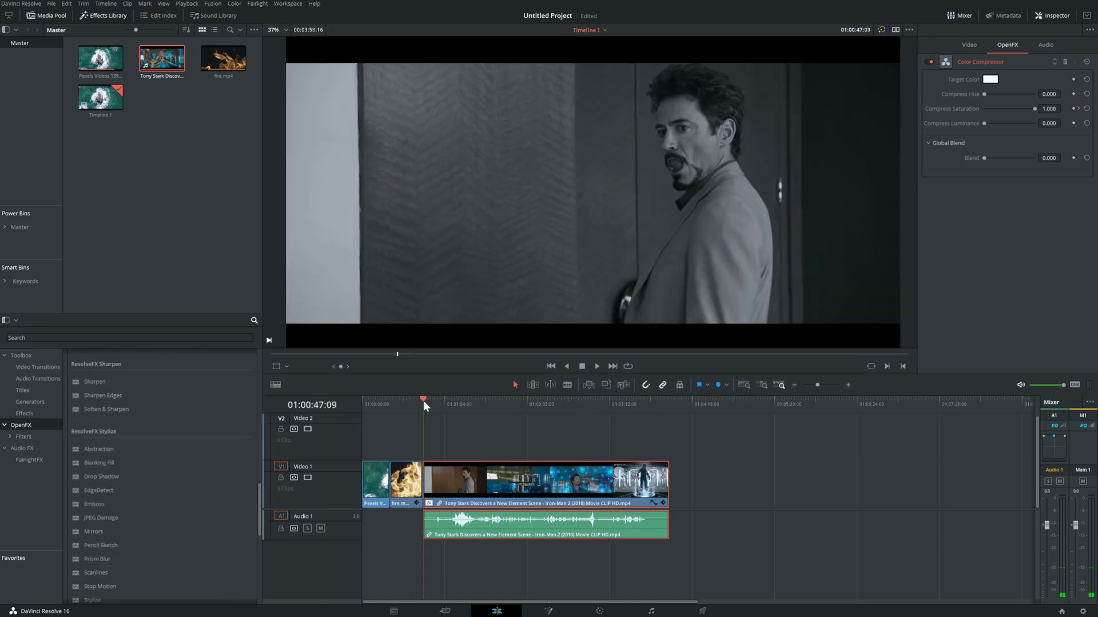
drag(423, 400, 540, 414)
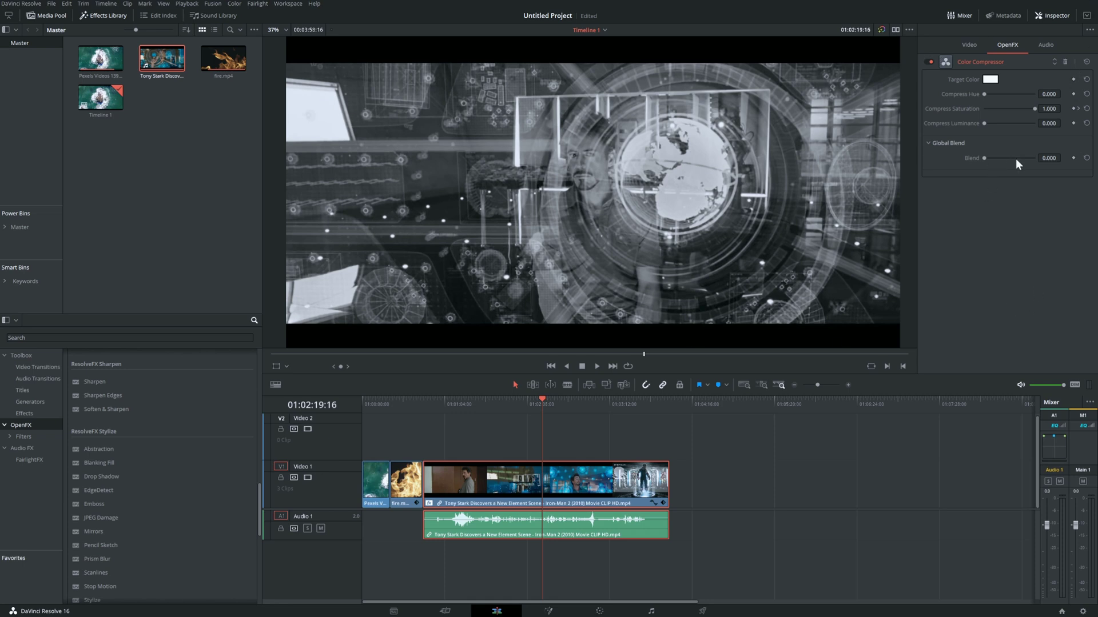
Hide the Inspector to widen the timeline viewer, keeping the audio mixer shown.
click(1036, 17)
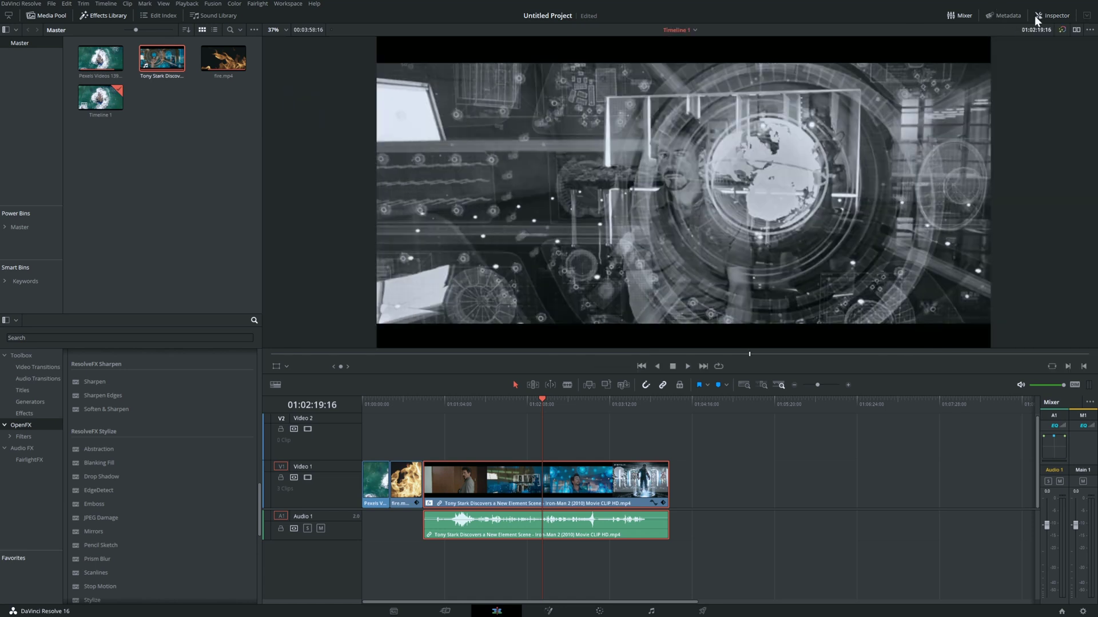
click(967, 16)
click(965, 16)
scroll(742, 161, up, 3)
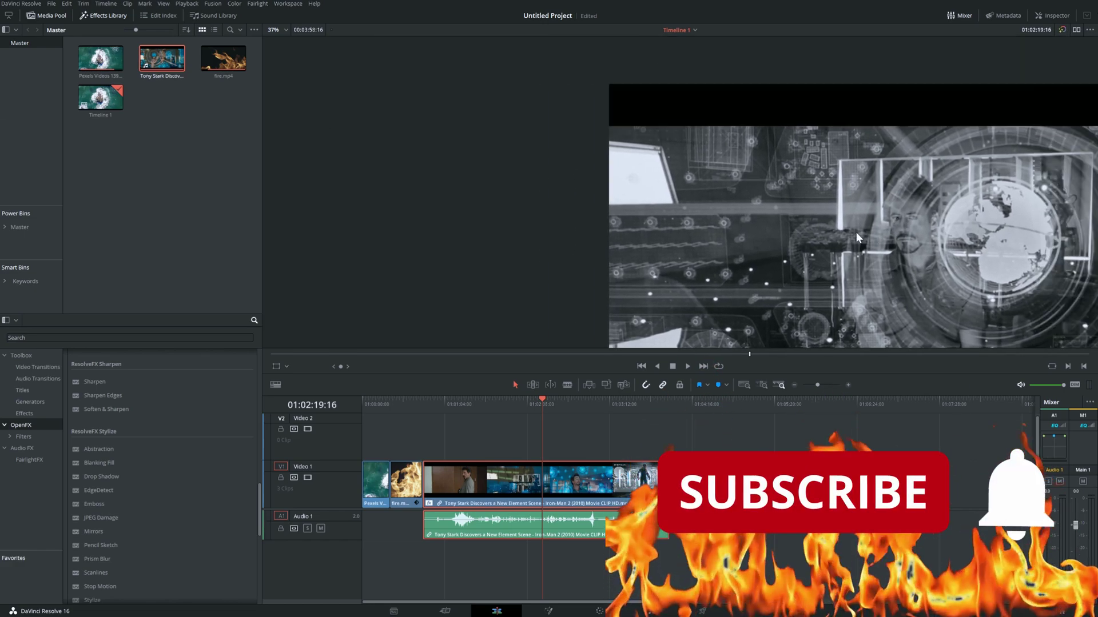
scroll(749, 167, down, 3)
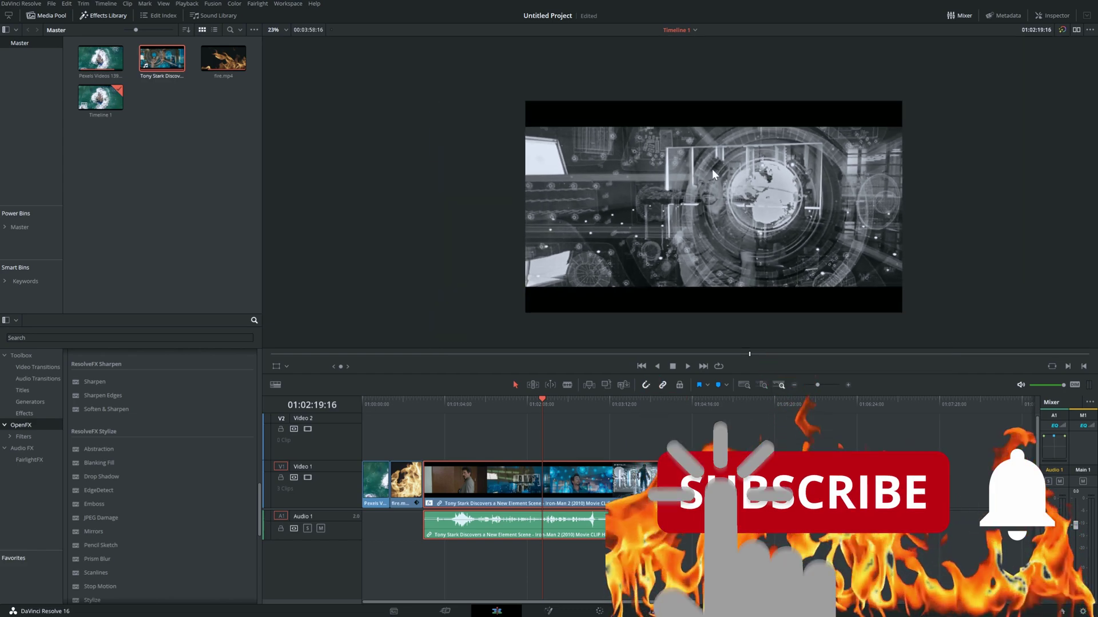
scroll(709, 166, up, 3)
scroll(696, 148, down, 3)
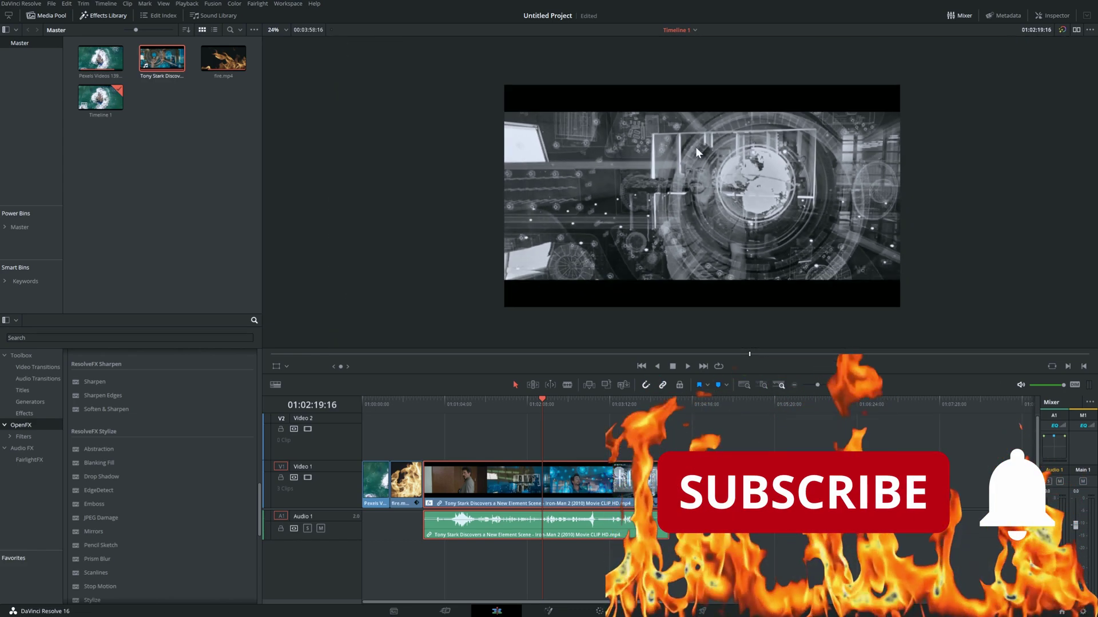
scroll(697, 145, down, 2)
scroll(684, 136, up, 4)
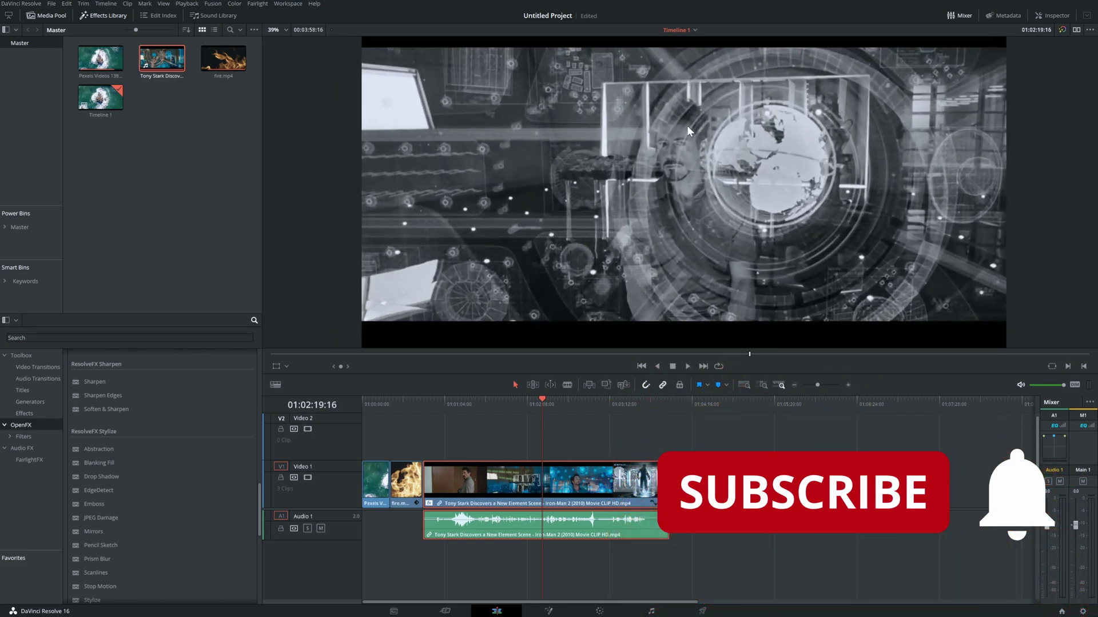
scroll(685, 128, up, 2)
scroll(685, 132, down, 4)
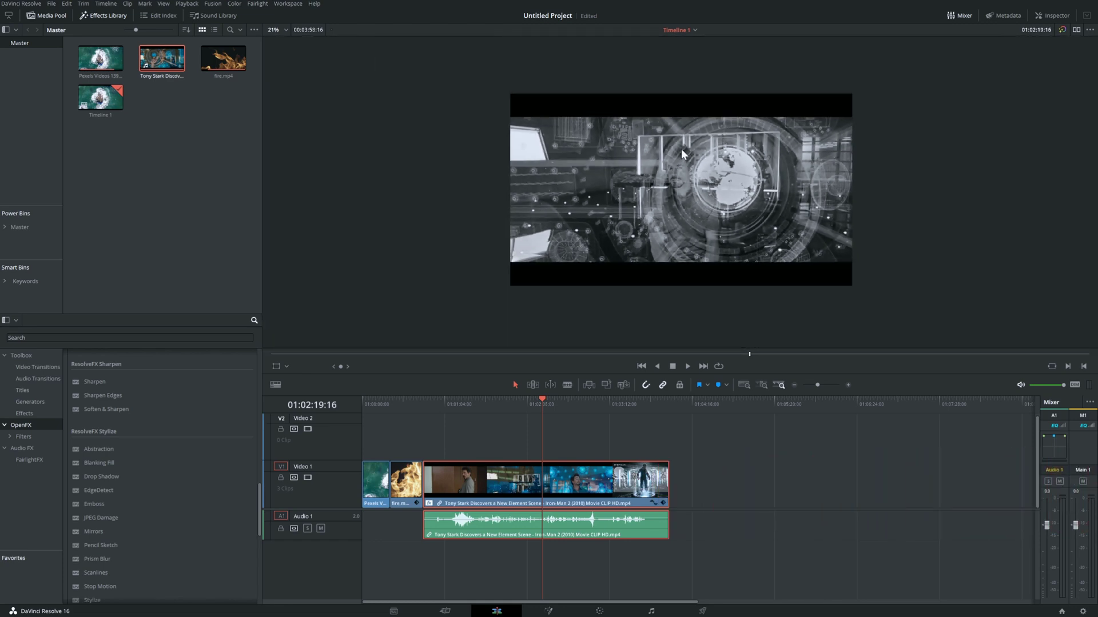
scroll(682, 154, down, 2)
scroll(682, 152, up, 4)
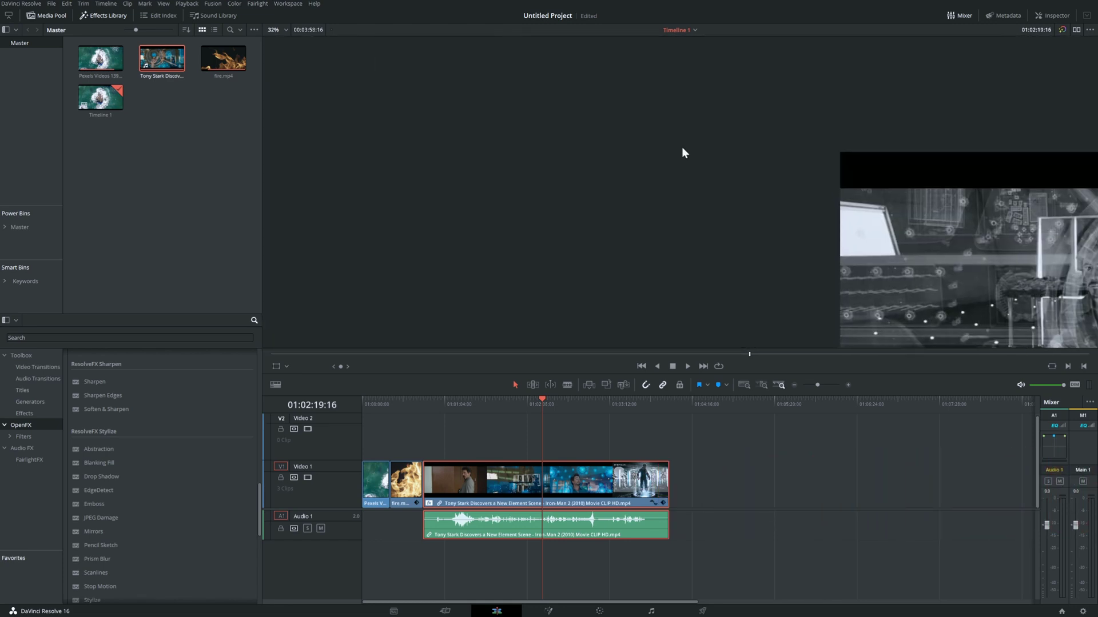
drag(681, 152, 392, 103)
drag(742, 254, 596, 181)
scroll(631, 187, up, 4)
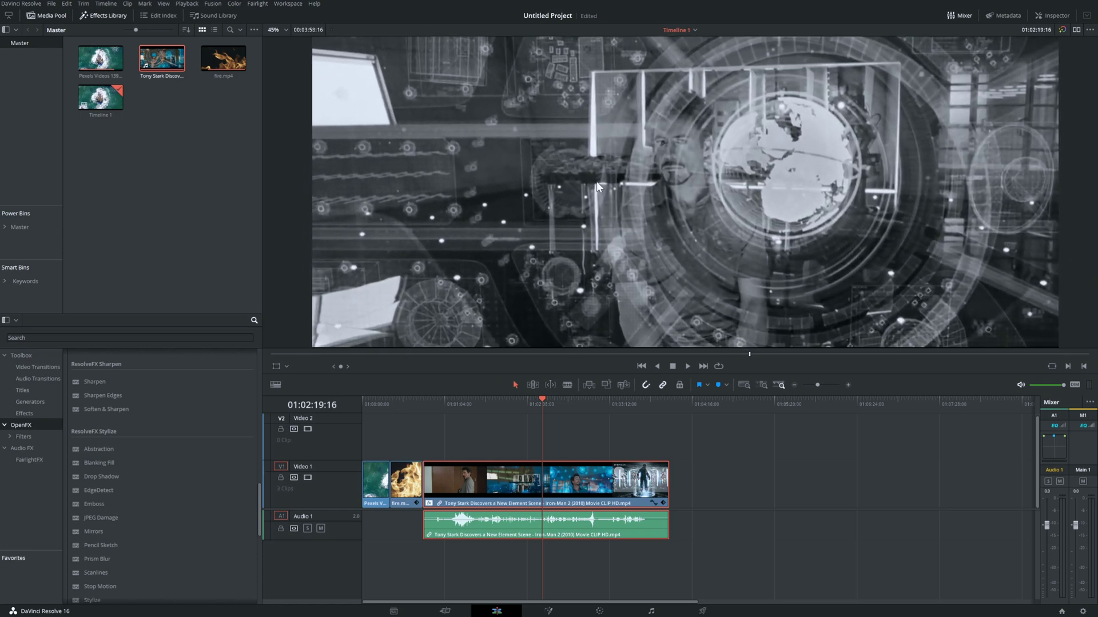
scroll(596, 181, down, 4)
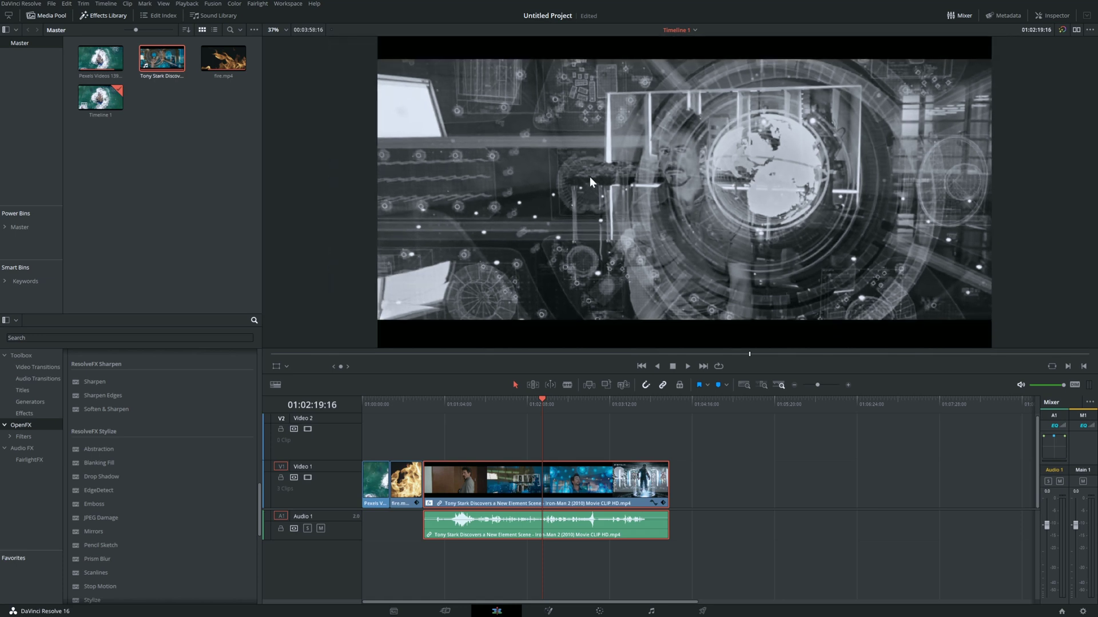
scroll(576, 159, up, 2)
scroll(576, 159, down, 5)
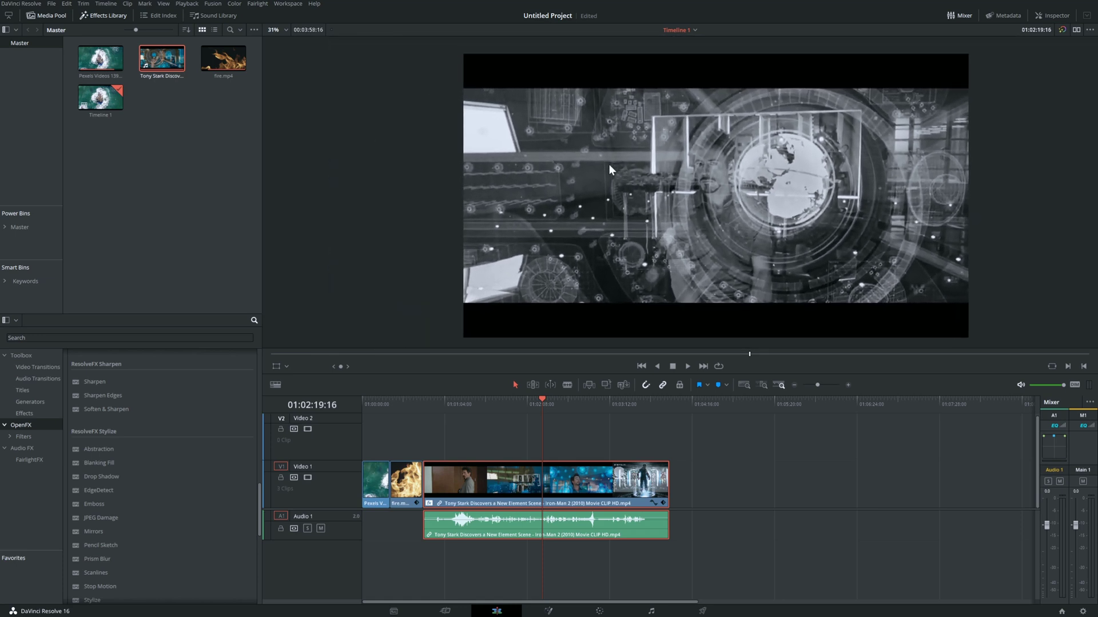
scroll(598, 162, down, 5)
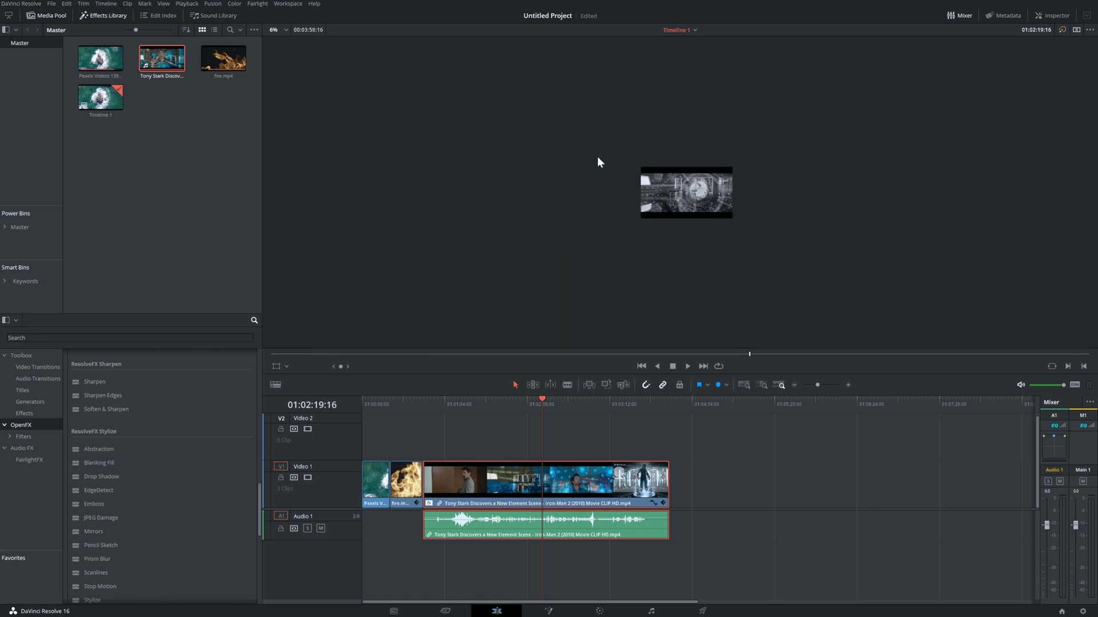